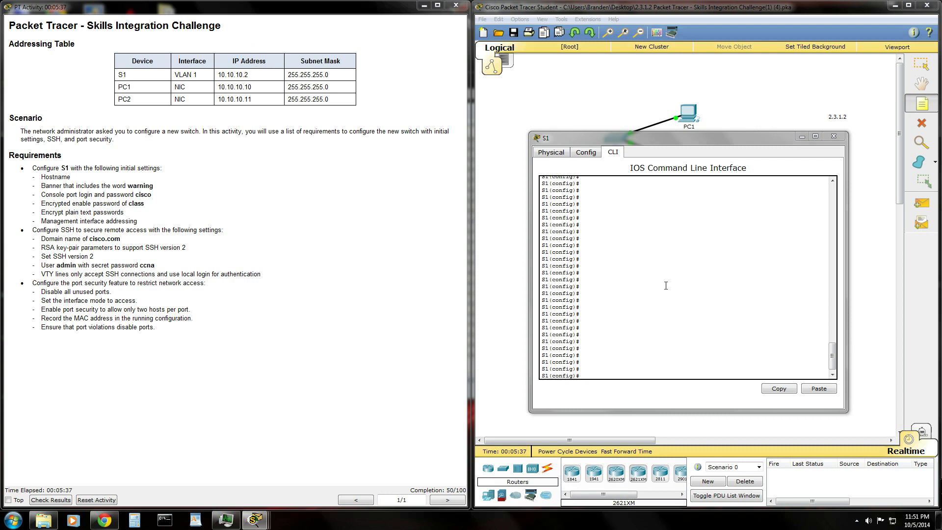
- Review the port-security and disable-unused-ports requirements while arranging S1's console over the topology
{"action": "mouse_move", "coordinate": [741, 137]}
{"action": "left_mouse_down"}
{"action": "mouse_move", "coordinate": [756, 169]}
{"action": "mouse_move", "coordinate": [753, 151]}
{"action": "left_mouse_up"}
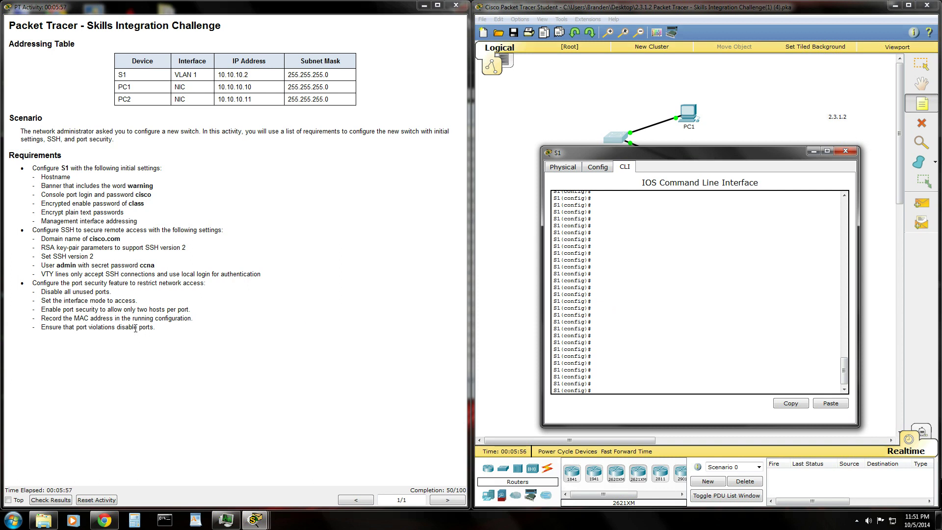
{"action": "left_click_drag", "start_coordinate": [32, 283], "coordinate": [240, 292]}
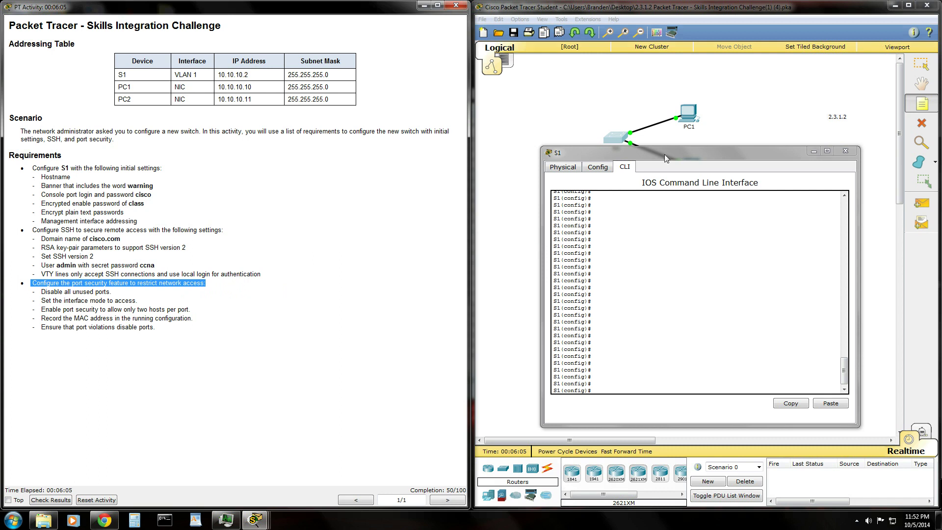
{"action": "left_click_drag", "start_coordinate": [666, 152], "coordinate": [670, 120]}
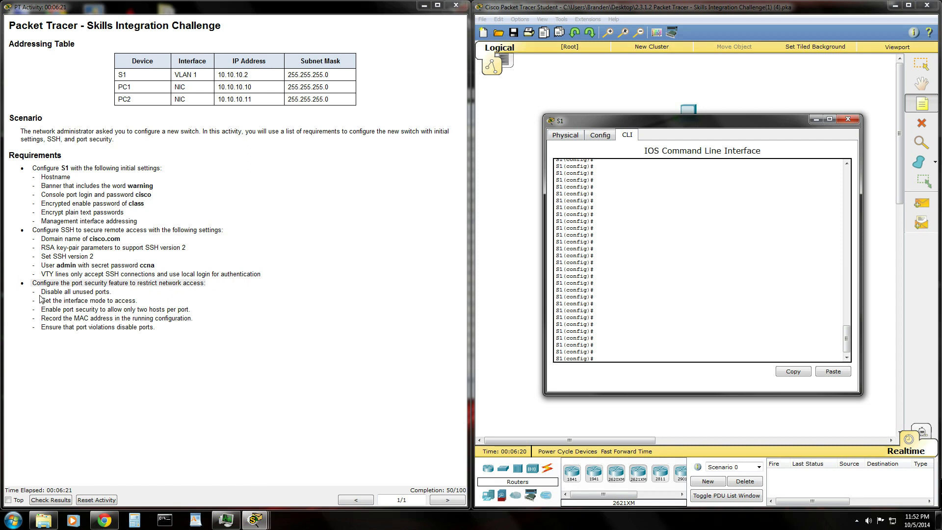
{"action": "left_click_drag", "start_coordinate": [41, 291], "coordinate": [131, 292]}
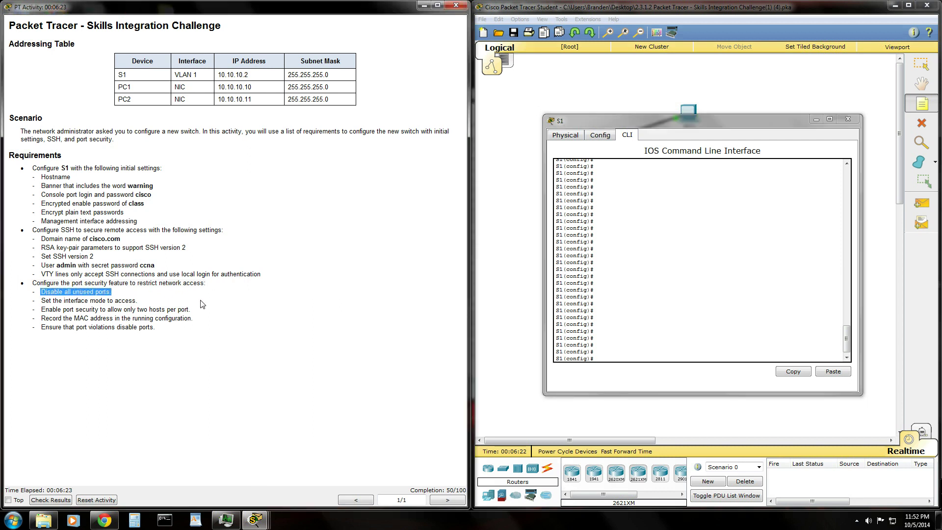
{"action": "left_click_drag", "start_coordinate": [693, 122], "coordinate": [677, 196]}
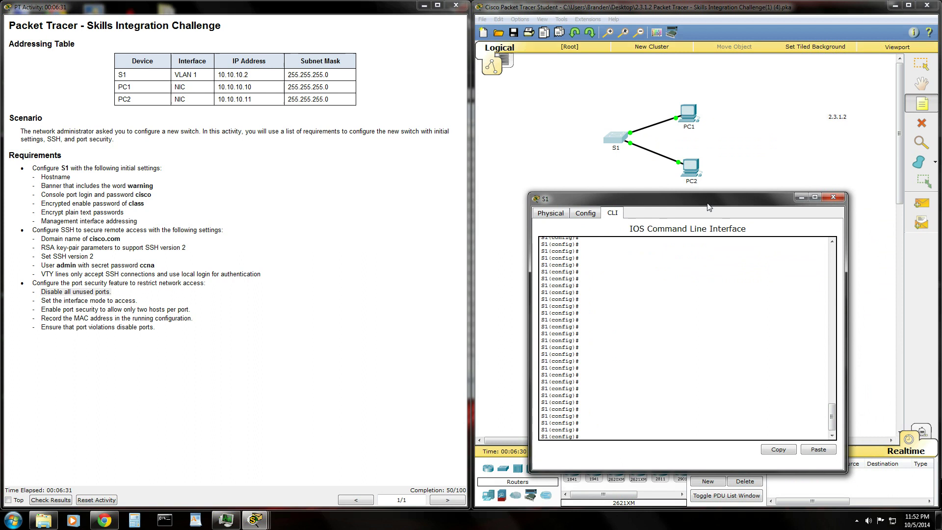
{"action": "left_click_drag", "start_coordinate": [687, 199], "coordinate": [688, 119]}
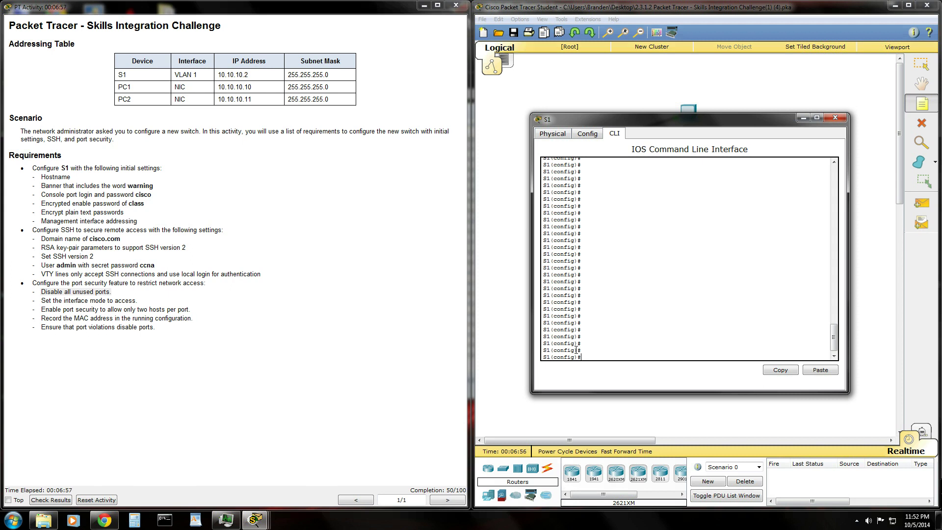
- Shut down S1's FastEthernet ports 0/3 through 0/24 as one interface range
{"action": "type", "text": "int range fa"}
{"action": "type", "text": "0/3 - 24"}
{"action": "key", "text": "Return"}
{"action": "type", "text": "shutdown"}
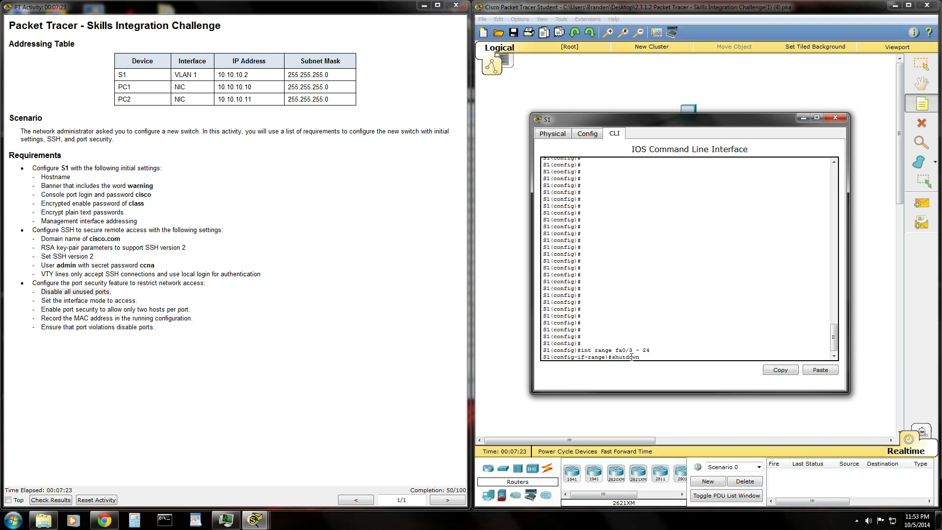
{"action": "key", "text": "Return"}
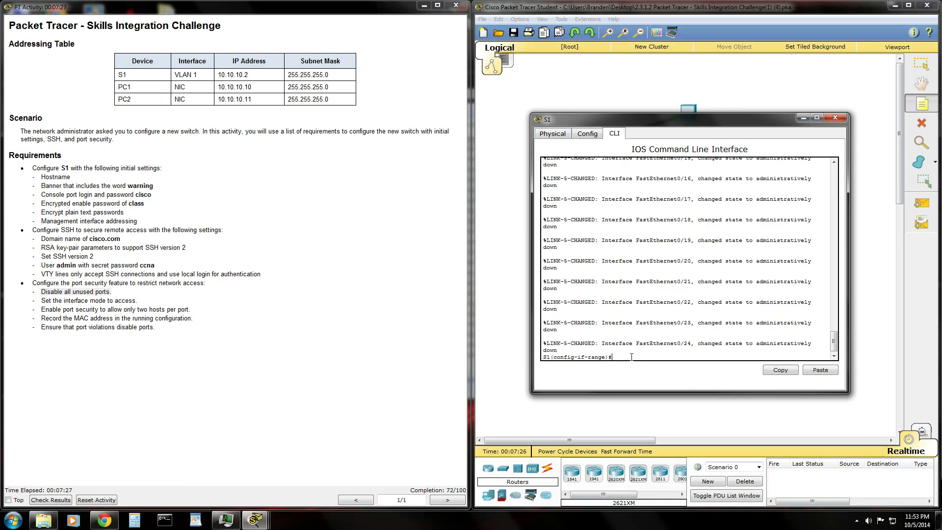
{"action": "key", "text": "Return"}
{"action": "key", "text": "Return"}
{"action": "key", "text": "Return"}
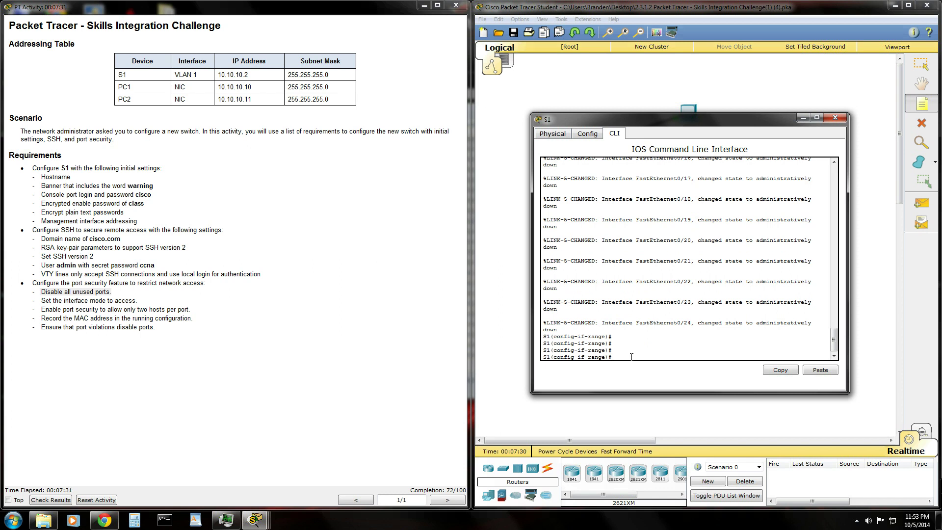
- Leave configuration mode with 'end' and re-enter global configuration with 'conf t'
{"action": "type", "text": "end"}
{"action": "key", "text": "Return"}
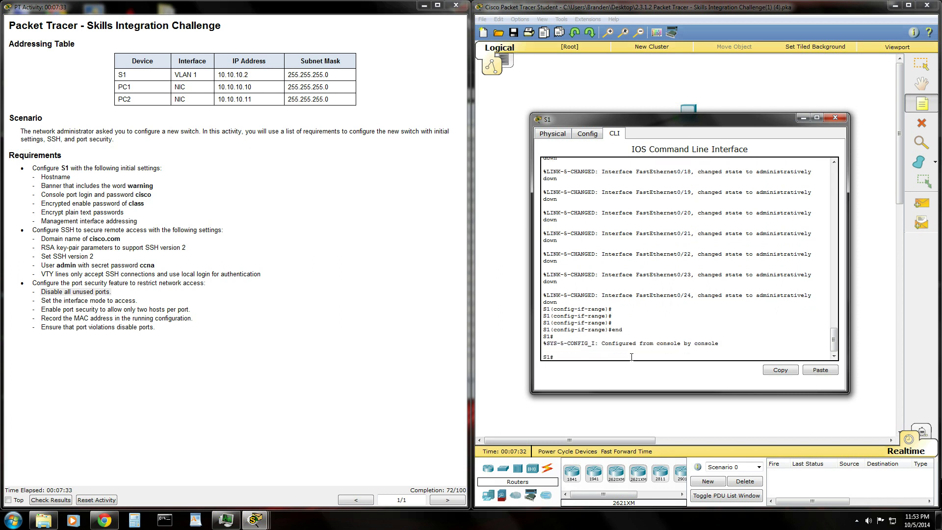
{"action": "type", "text": "conf t"}
{"action": "key", "text": "Return"}
{"action": "key", "text": "Return"}
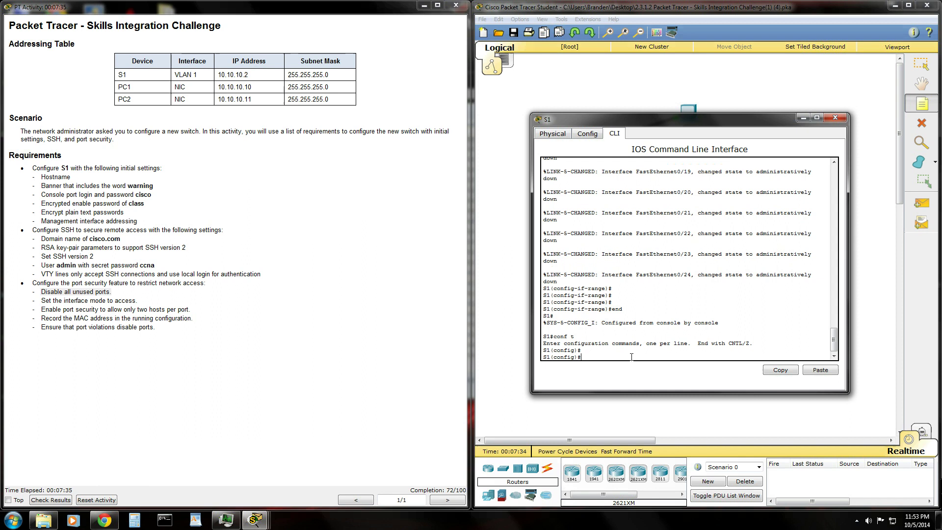
{"action": "key", "text": "Return"}
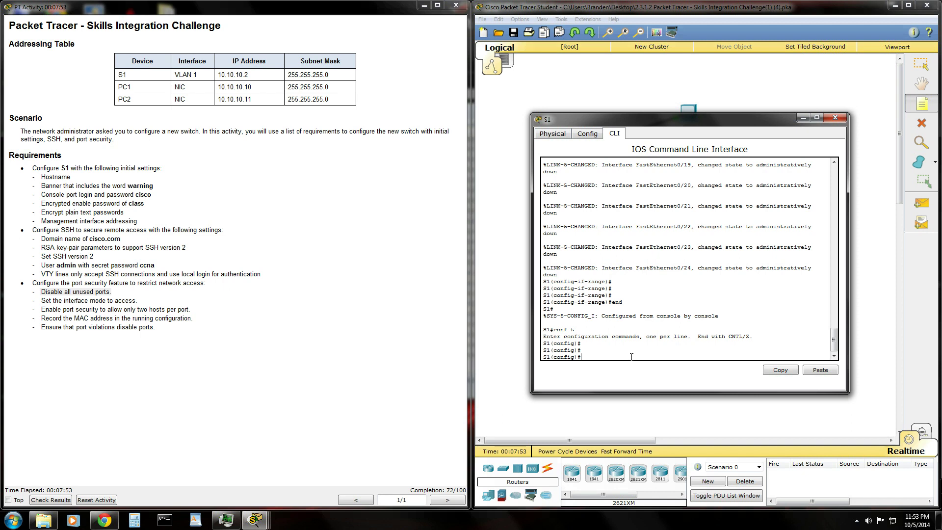
- Select interface range gig0/1 - 2 and shut both GigabitEthernet ports down
{"action": "type", "text": "int ra"}
{"action": "key", "text": "Tab"}
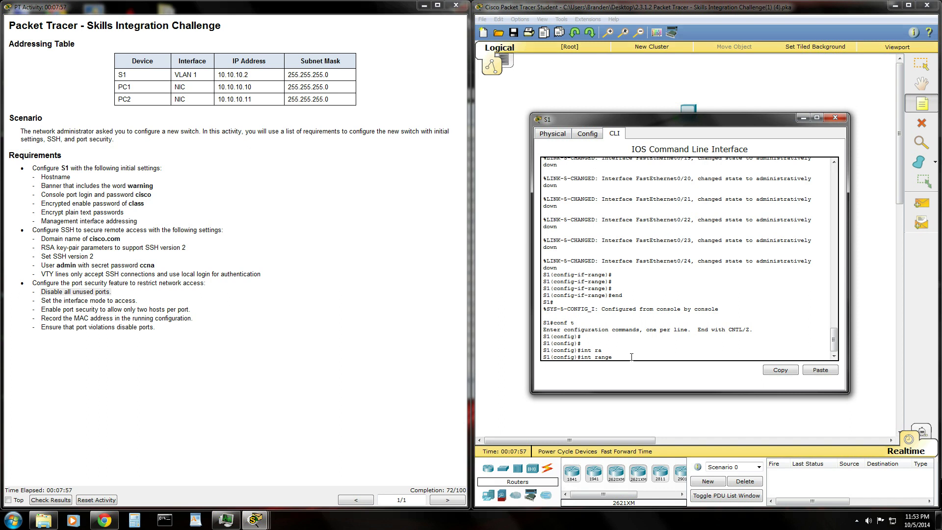
{"action": "type", "text": "gig0/1 - 2"}
{"action": "key", "text": "Return"}
{"action": "type", "text": "sh"}
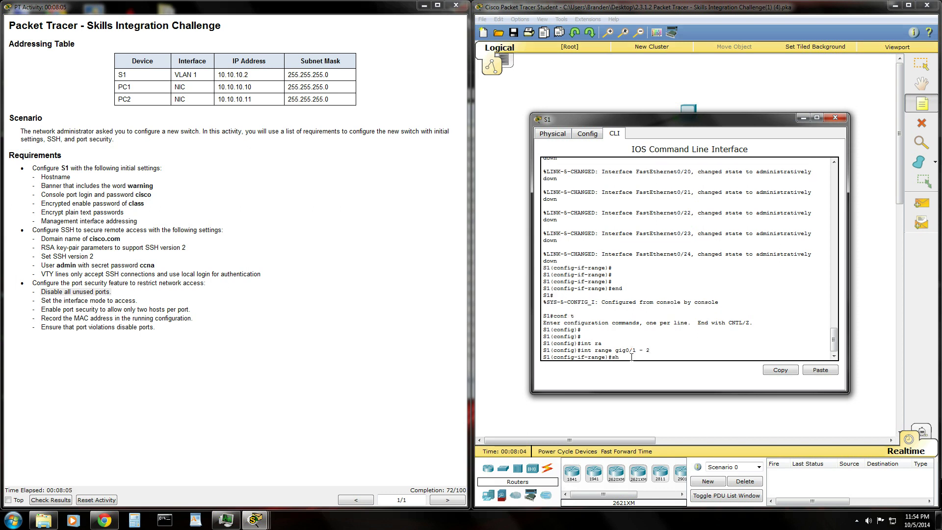
{"action": "type", "text": "ut"}
{"action": "key", "text": "Return"}
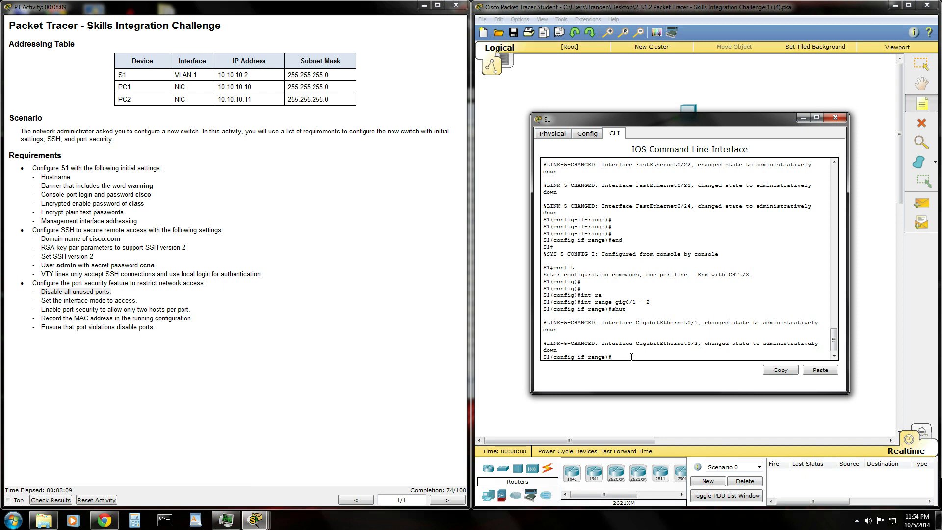
{"action": "key", "text": "Return"}
{"action": "key", "text": "Return"}
{"action": "key", "text": "Return"}
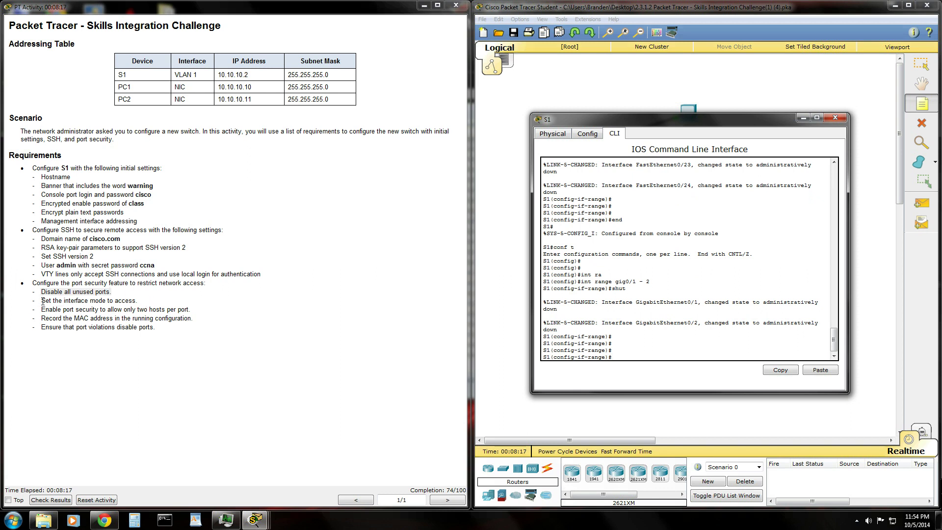
- Exit the previous interface range, then set FastEthernet 0/1–0/2 to 'switchport mode access'
{"action": "left_click_drag", "start_coordinate": [41, 301], "coordinate": [165, 301]}
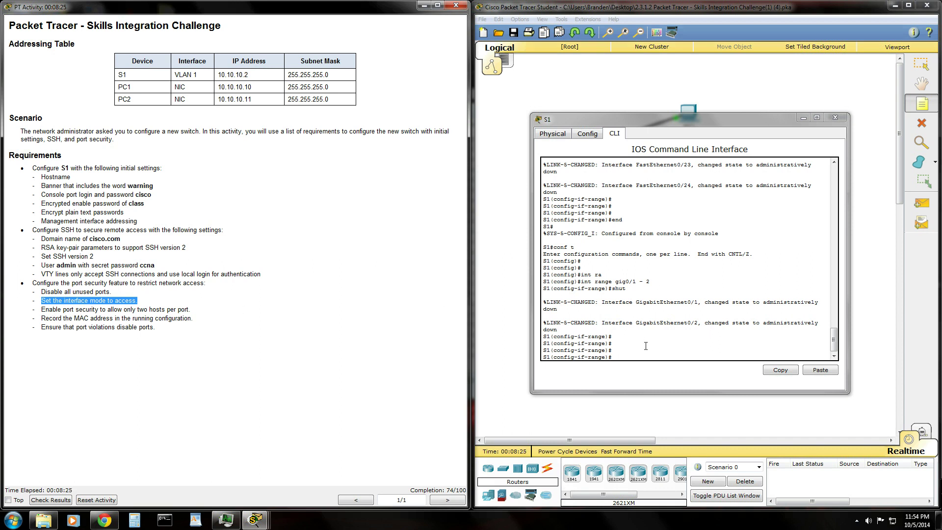
{"action": "left_click", "coordinate": [634, 328]}
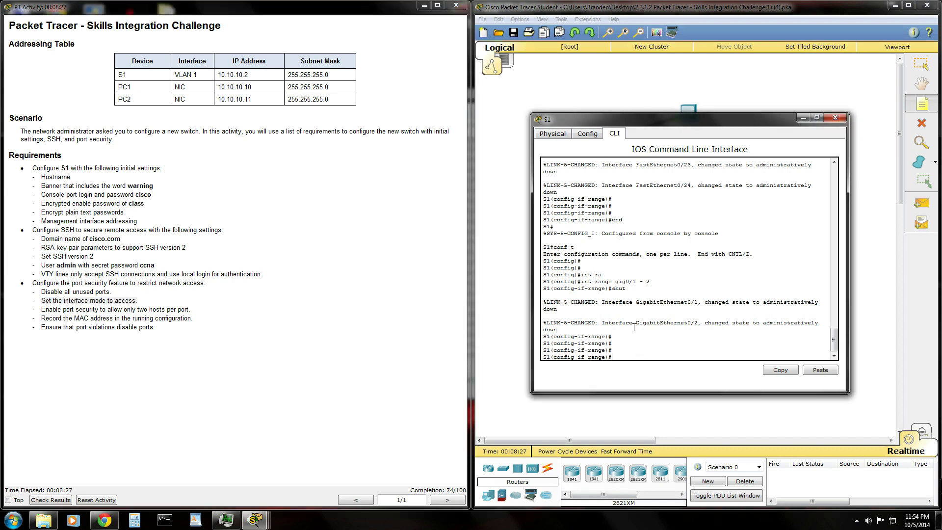
{"action": "type", "text": "exit"}
{"action": "key", "text": "Return"}
{"action": "key", "text": "Return"}
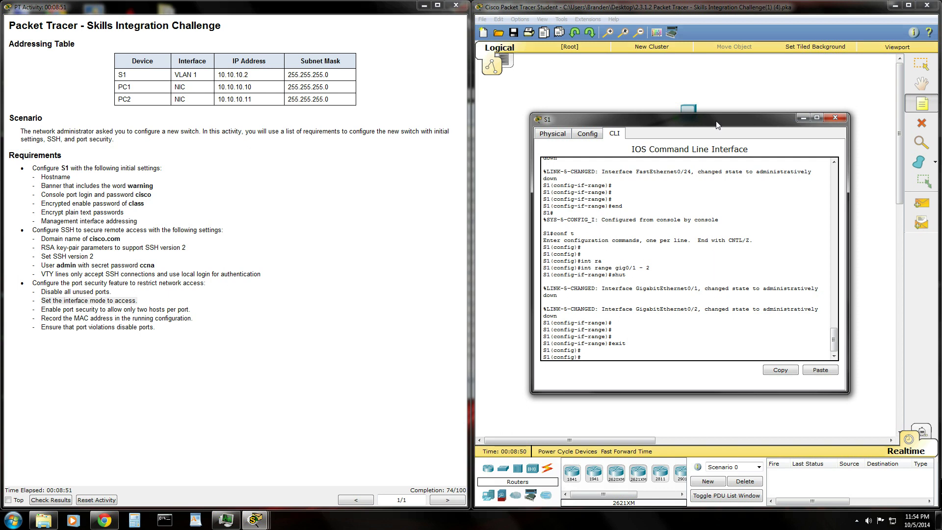
{"action": "mouse_move", "coordinate": [716, 124]}
{"action": "left_mouse_down"}
{"action": "mouse_move", "coordinate": [711, 187]}
{"action": "mouse_move", "coordinate": [709, 130]}
{"action": "mouse_move", "coordinate": [718, 131]}
{"action": "left_mouse_up"}
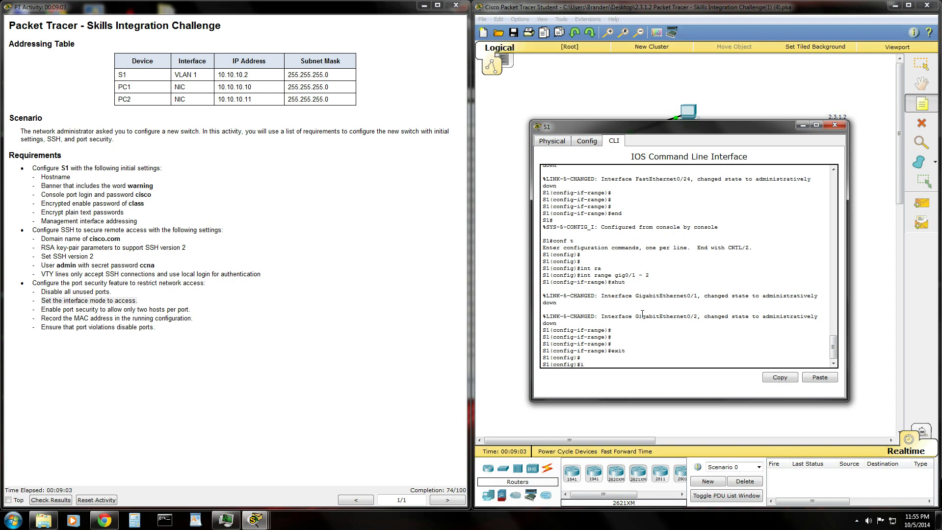
{"action": "type", "text": "range fa0/1 -"}
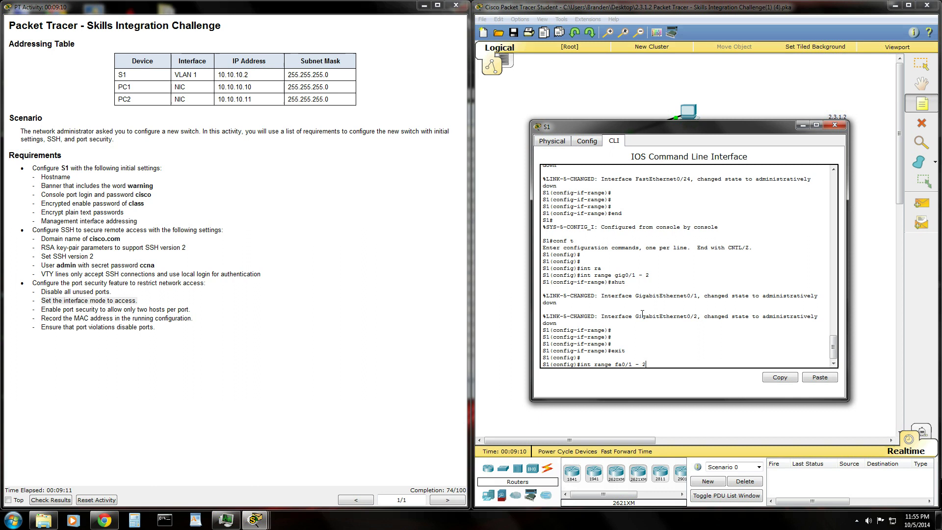
{"action": "type", "text": " 2"}
{"action": "key", "text": "Return"}
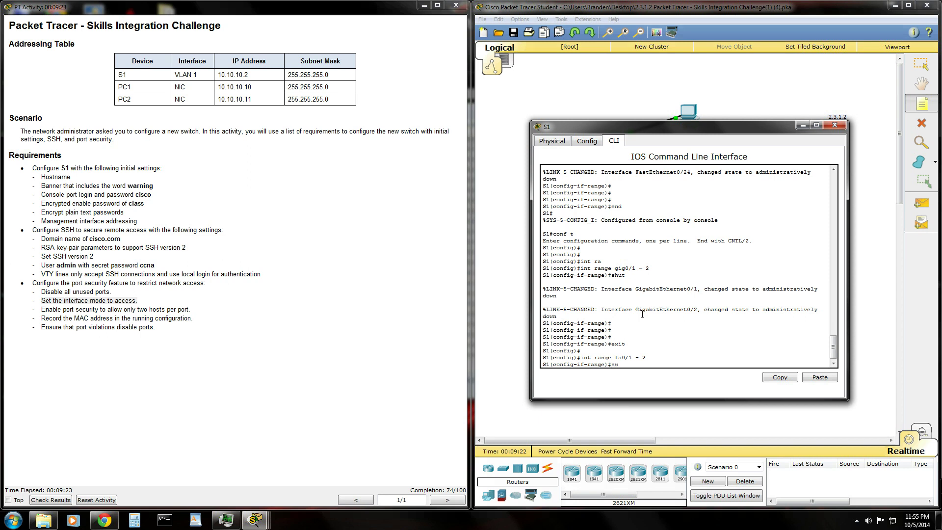
{"action": "type", "text": "itchport mode access"}
{"action": "key", "text": "Return"}
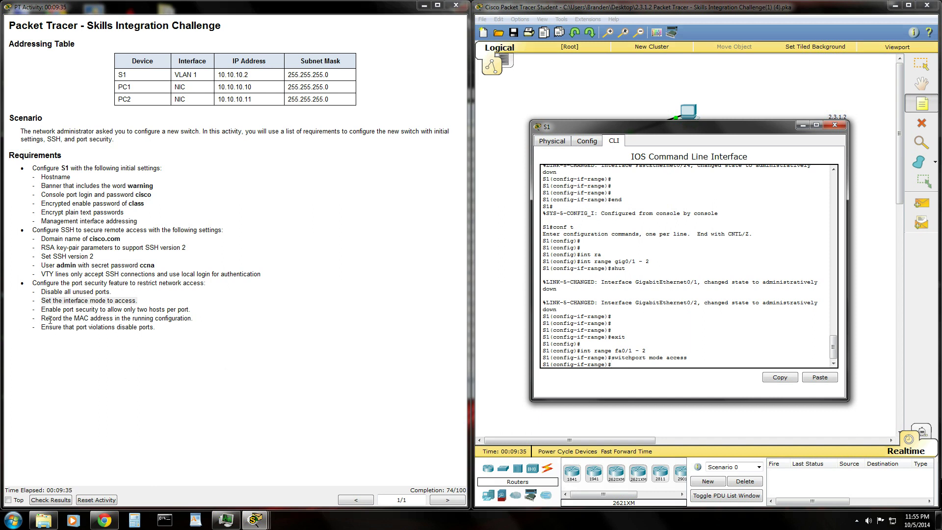
- Enable 'switchport port-security' on S1's FastEthernet 0/1–0/2 ports
{"action": "left_click_drag", "start_coordinate": [40, 307], "coordinate": [224, 307]}
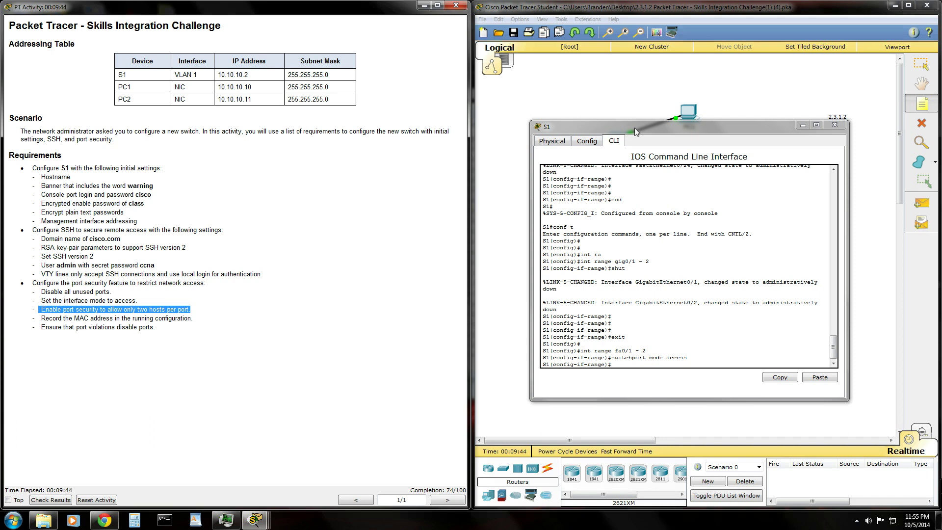
{"action": "left_click_drag", "start_coordinate": [643, 128], "coordinate": [648, 164]}
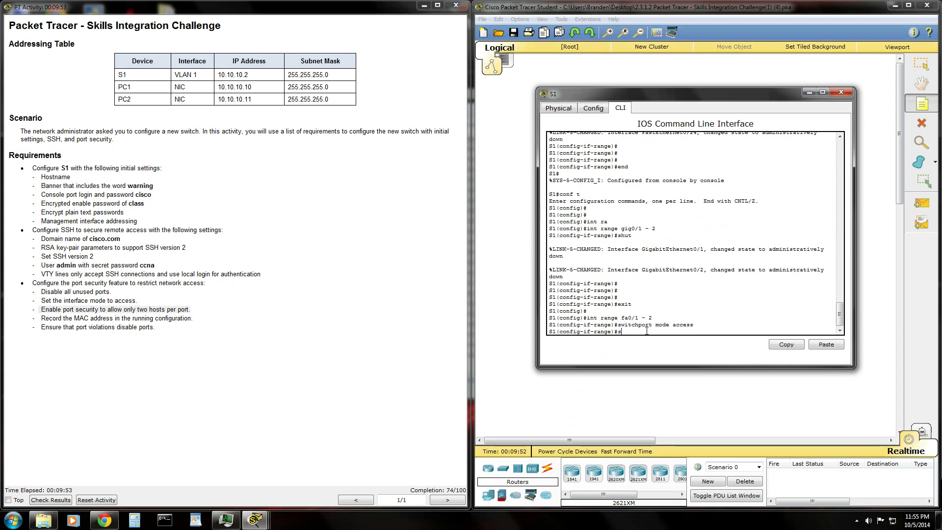
{"action": "type", "text": "i"}
{"action": "key", "text": "Tab"}
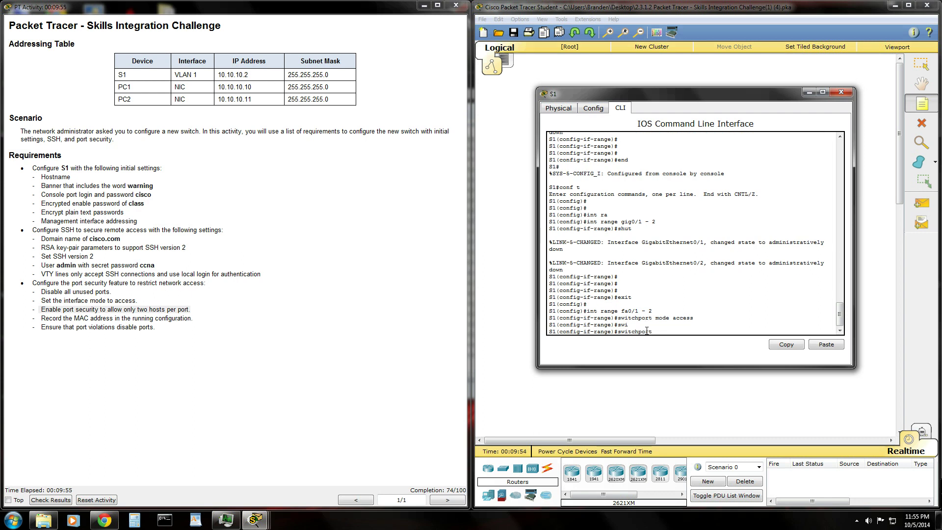
{"action": "type", "text": "por"}
{"action": "key", "text": "Tab"}
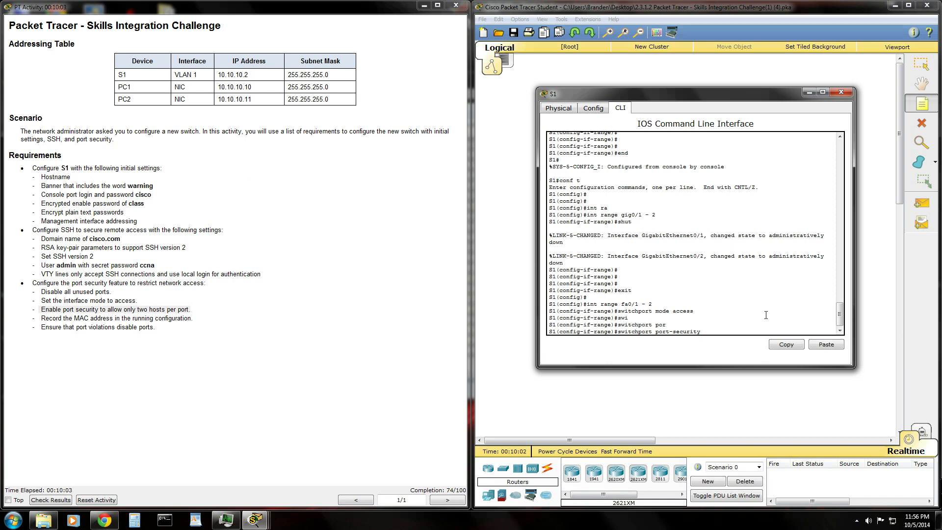
{"action": "key", "text": "Return"}
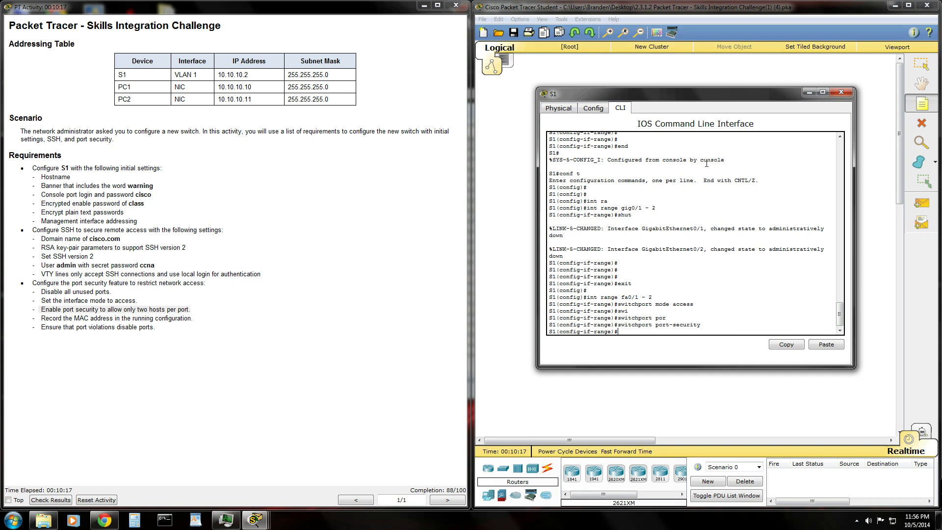
- Set 'switchport port-security maximum 2' to allow two secure addresses per port
{"action": "left_click_drag", "start_coordinate": [703, 92], "coordinate": [702, 188]}
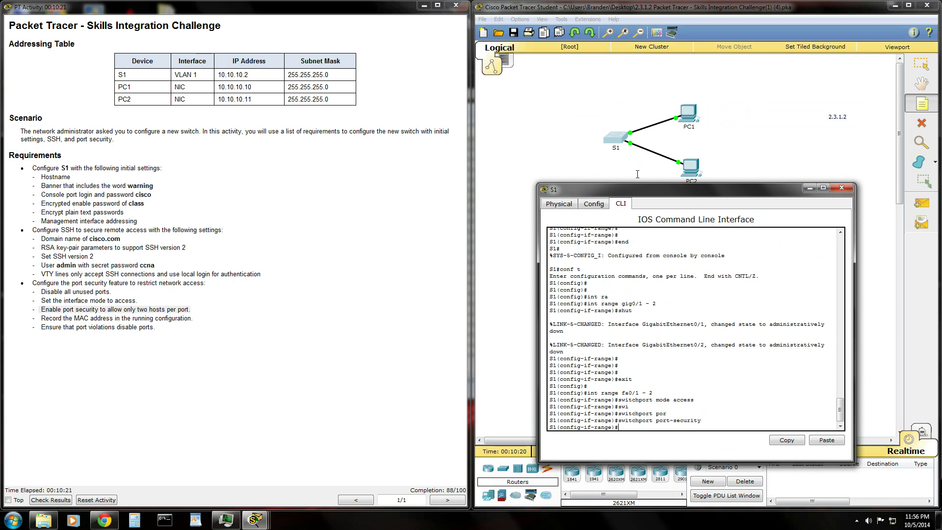
{"action": "left_click_drag", "start_coordinate": [680, 189], "coordinate": [680, 107]}
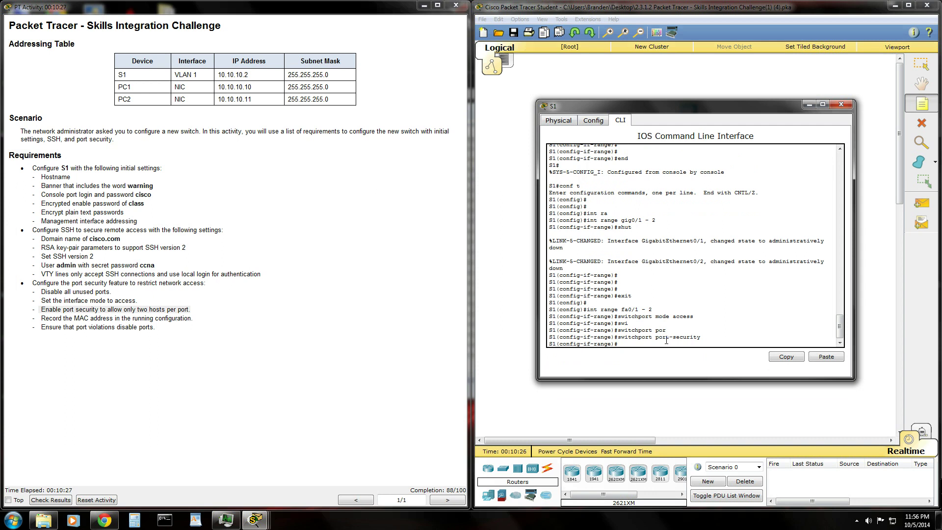
{"action": "key", "text": "Up"}
{"action": "type", "text": "maximum 2"}
{"action": "key", "text": "Return"}
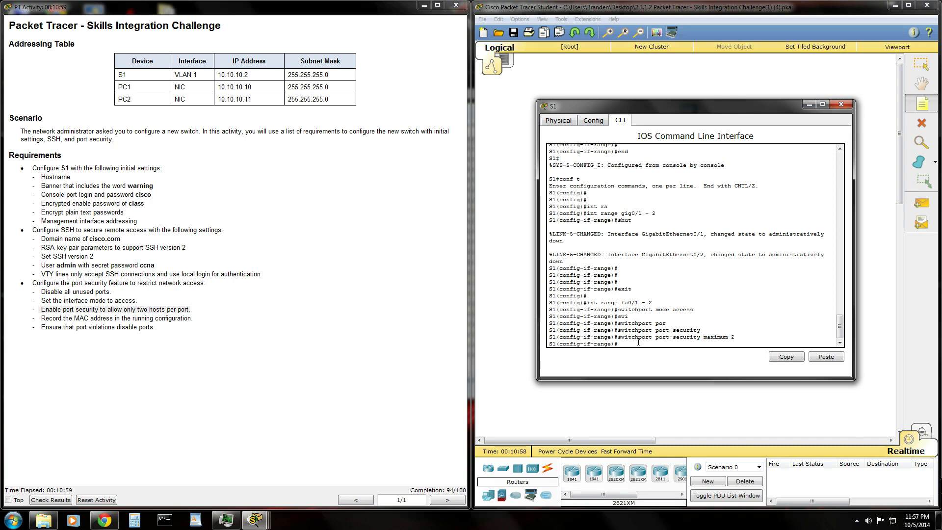
{"action": "left_click_drag", "start_coordinate": [40, 327], "coordinate": [282, 330]}
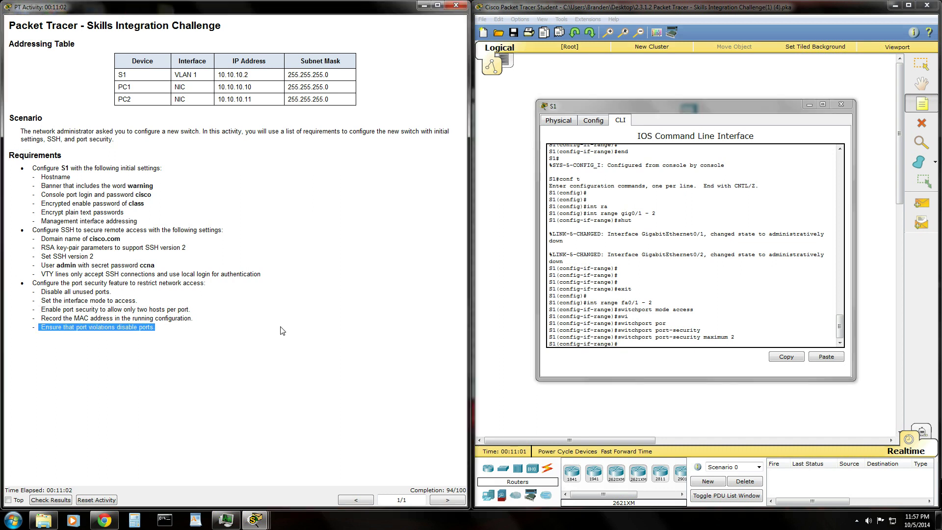
- Enter 'switchport port-security violation shutdown' on Fa0/1–2, using ? help and Tab completion
{"action": "left_click", "coordinate": [631, 344]}
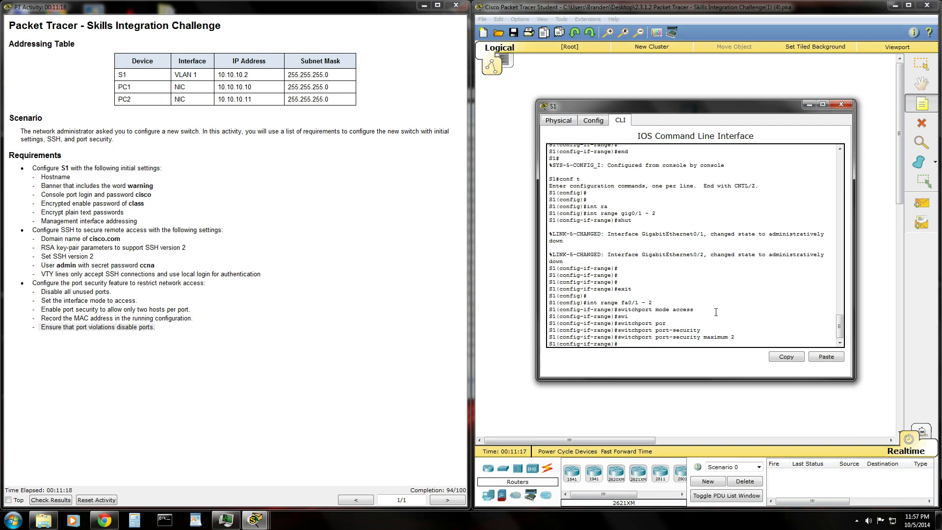
{"action": "key", "text": "Up"}
{"action": "key", "text": "Up"}
{"action": "type", "text": "?"}
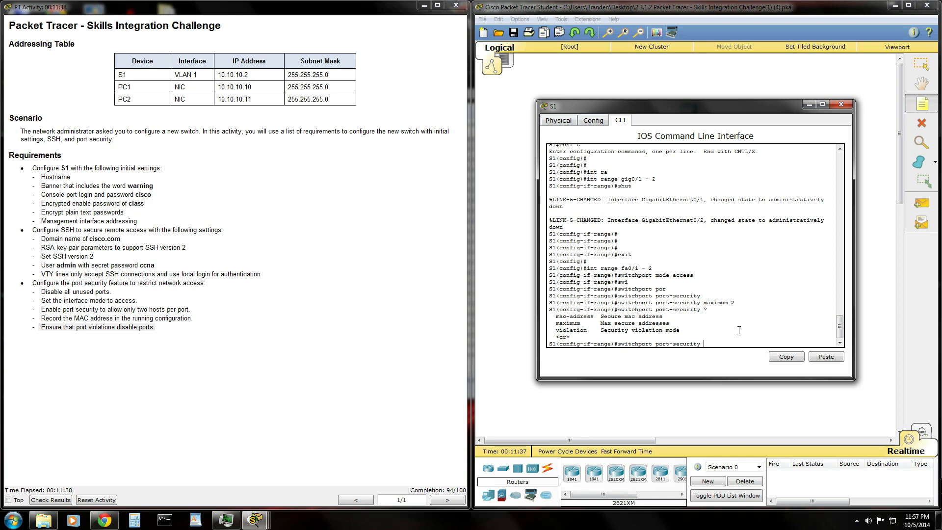
{"action": "type", "text": "vi"}
{"action": "key", "text": "Tab"}
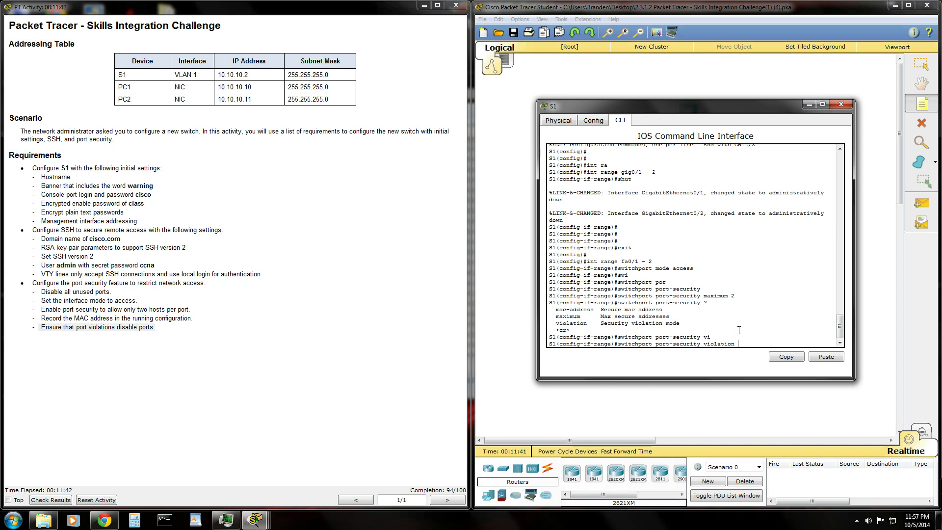
{"action": "type", "text": "?"}
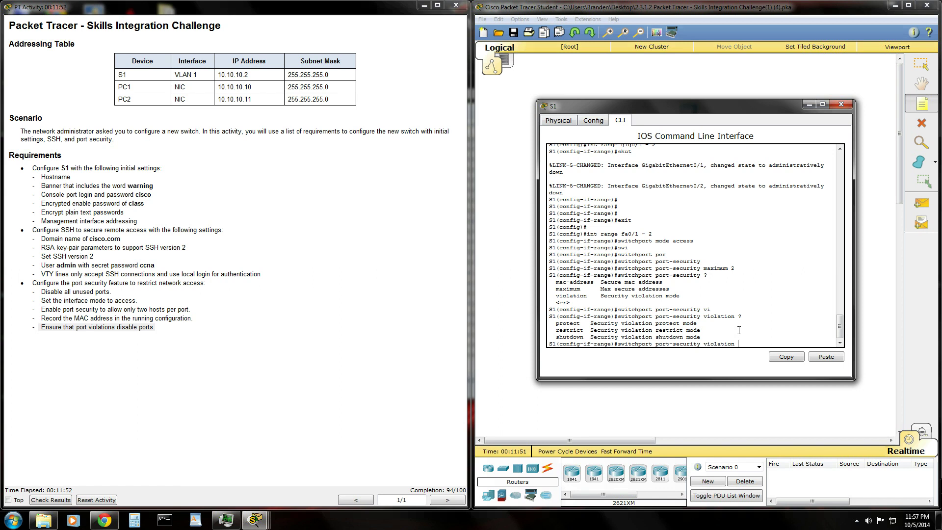
{"action": "type", "text": "shut"}
{"action": "key", "text": "Tab"}
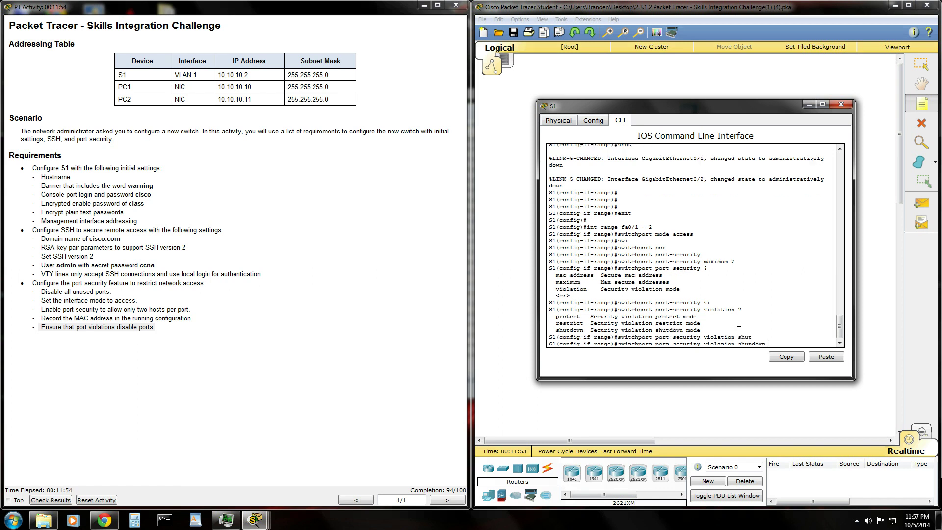
{"action": "key", "text": "Return"}
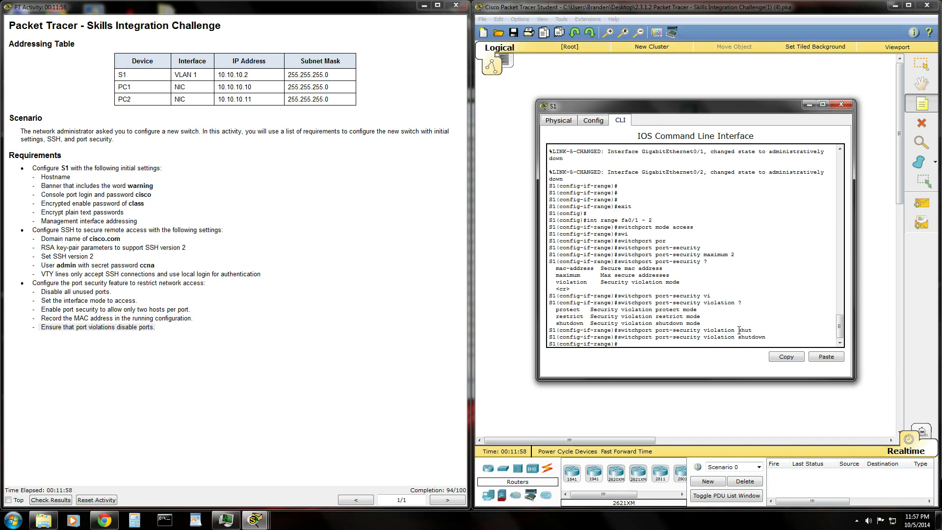
- Apply 'switchport port-security mac-address sticky' to S1's Fa0/1–2 ports
{"action": "key", "text": "Up"}
{"action": "key", "text": "Up"}
{"action": "key", "text": "Up"}
{"action": "type", "text": "?"}
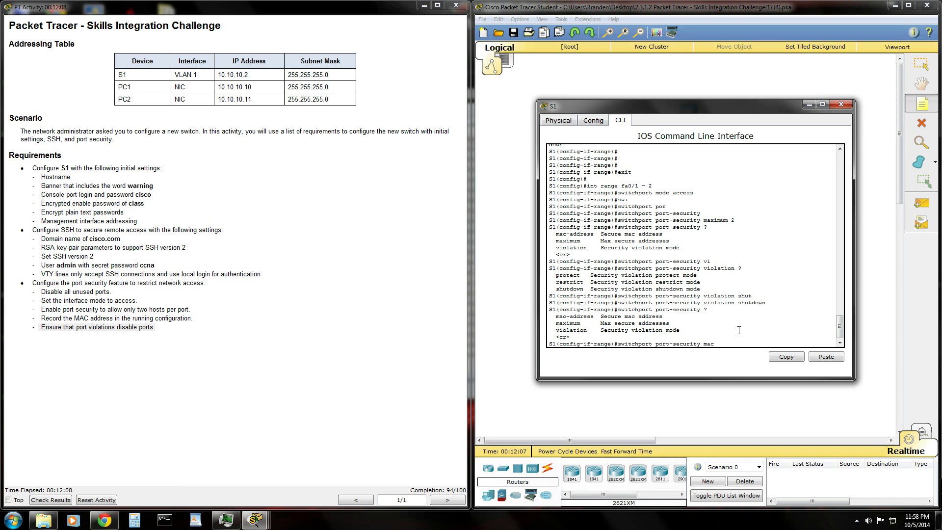
{"action": "key", "text": "Tab"}
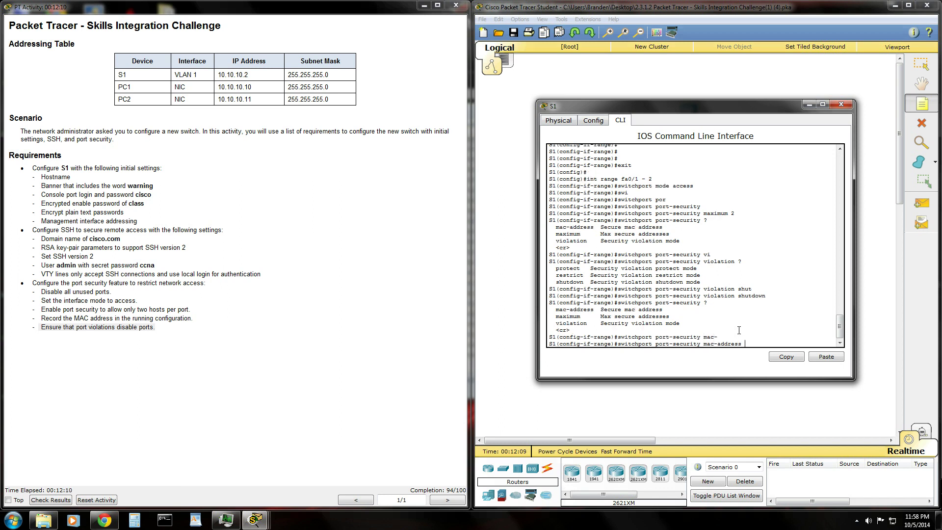
{"action": "type", "text": "?"}
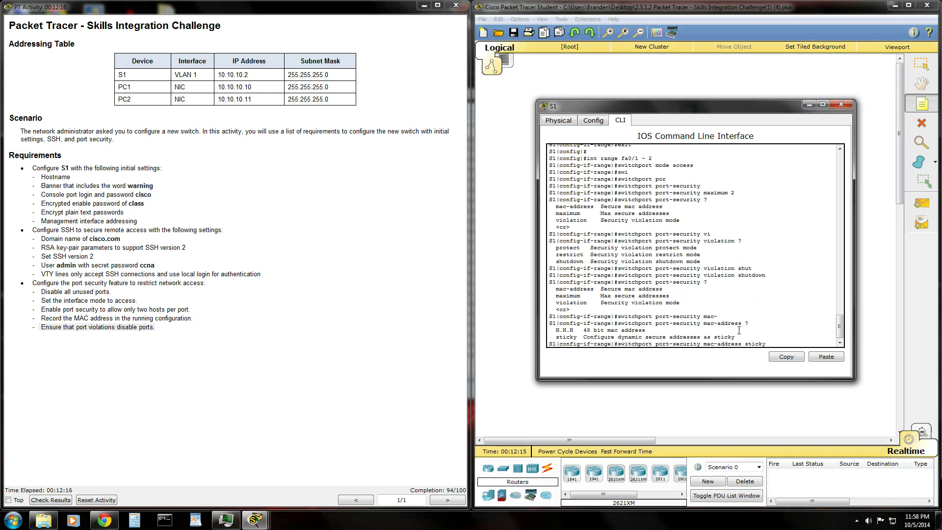
{"action": "type", "text": "sticky"}
{"action": "key", "text": "Return"}
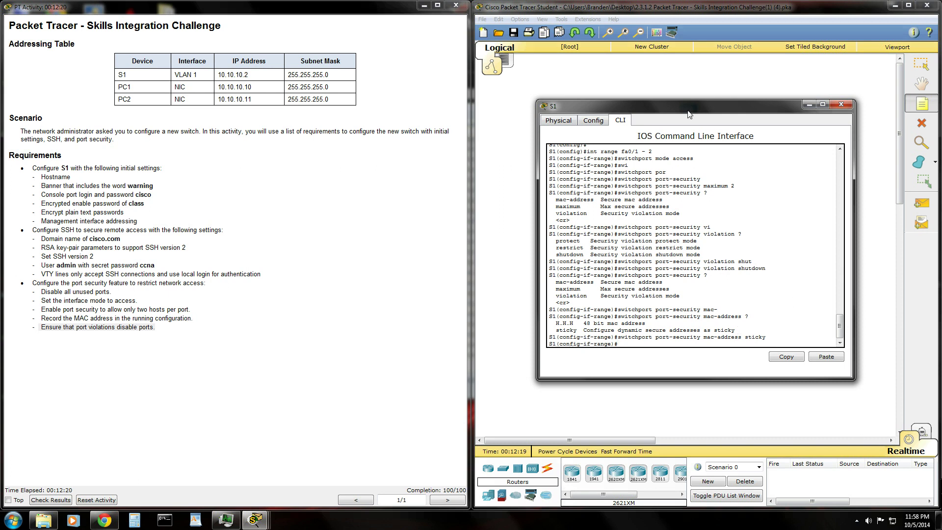
- Move S1's console window aside and close it
{"action": "left_click_drag", "start_coordinate": [689, 108], "coordinate": [717, 224]}
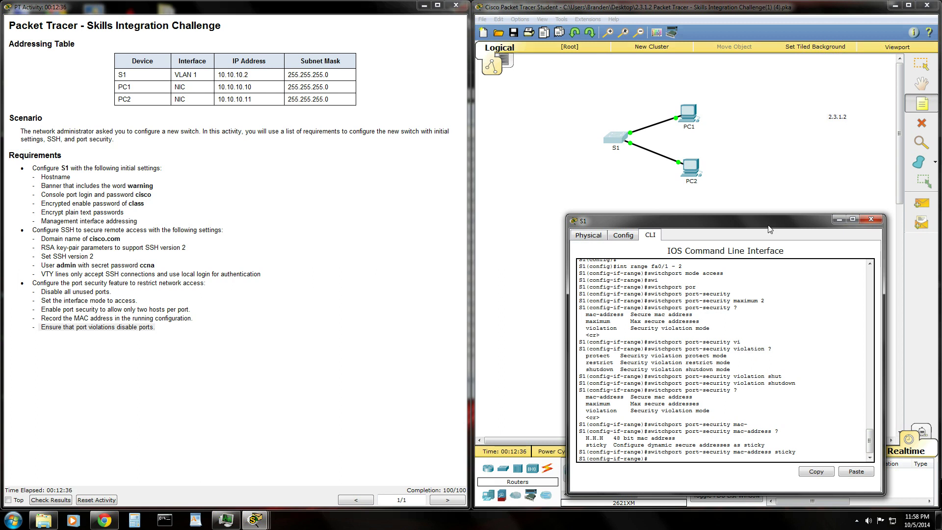
{"action": "left_click_drag", "start_coordinate": [768, 228], "coordinate": [746, 229]}
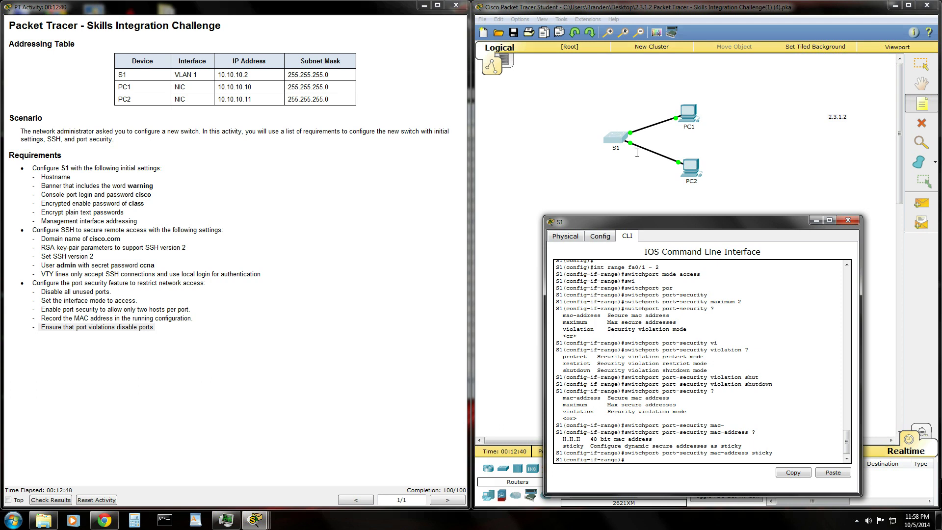
{"action": "left_click", "coordinate": [847, 222]}
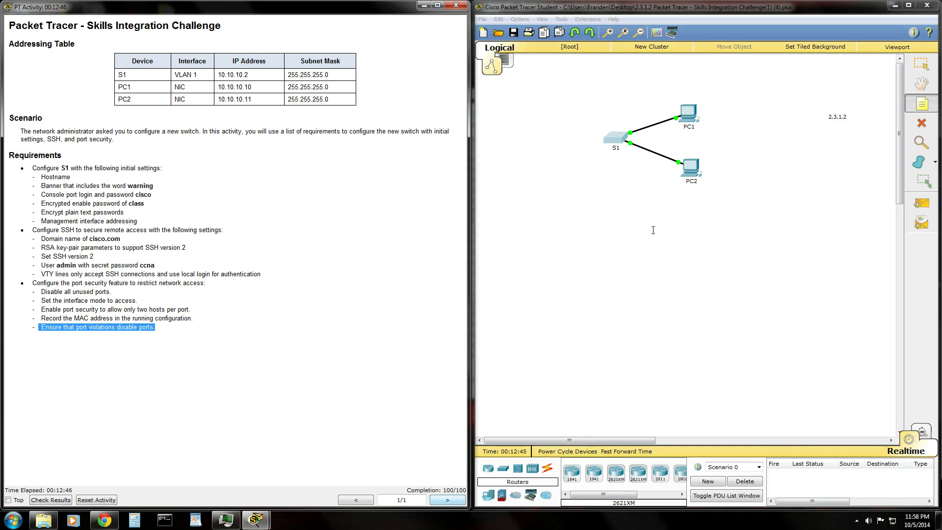
- Give PC1 static IP 10.10.10.10 with subnet mask 255.255.255.0
{"action": "left_click", "coordinate": [694, 118]}
{"action": "left_click", "coordinate": [760, 165]}
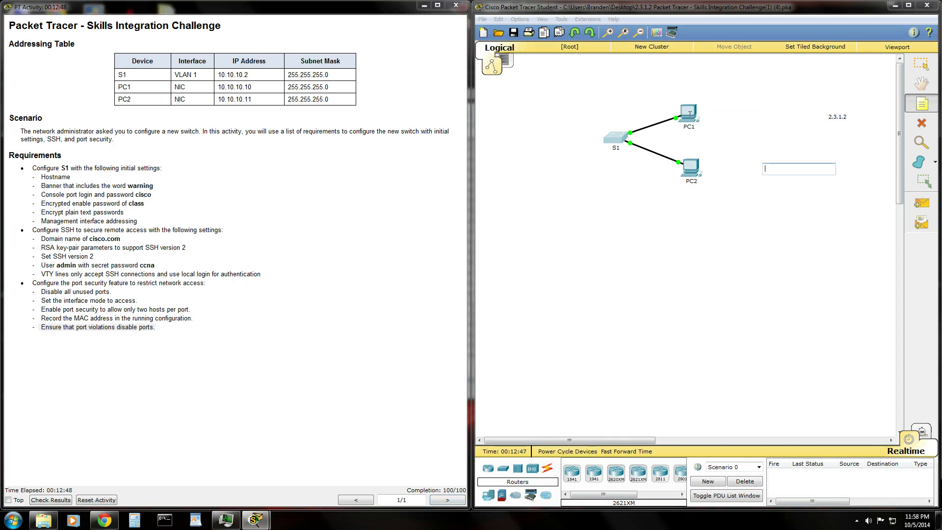
{"action": "key", "text": "Escape"}
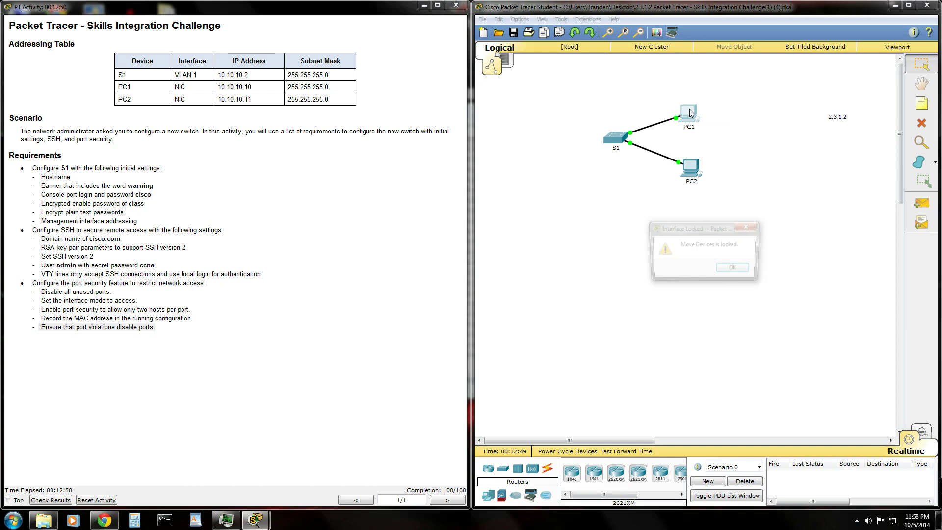
{"action": "left_click", "coordinate": [734, 273]}
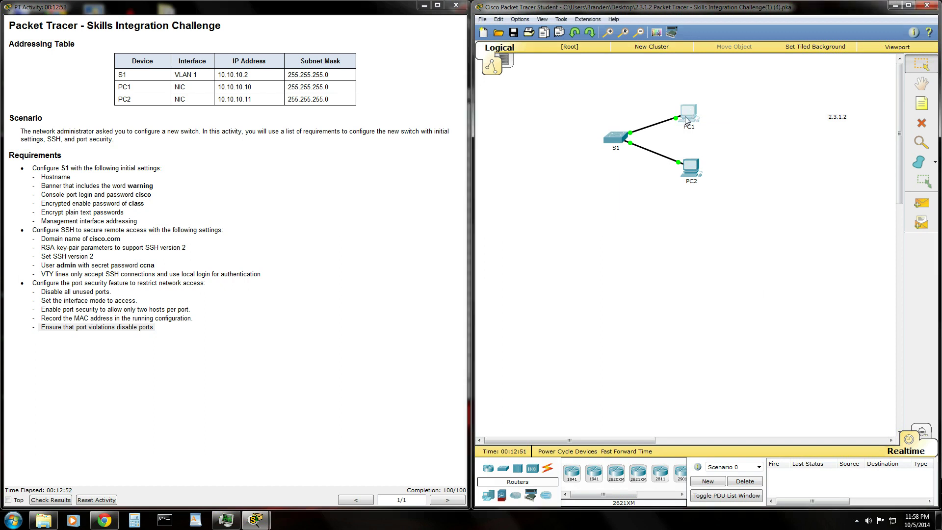
{"action": "left_click", "coordinate": [687, 117]}
{"action": "left_click", "coordinate": [407, 156]}
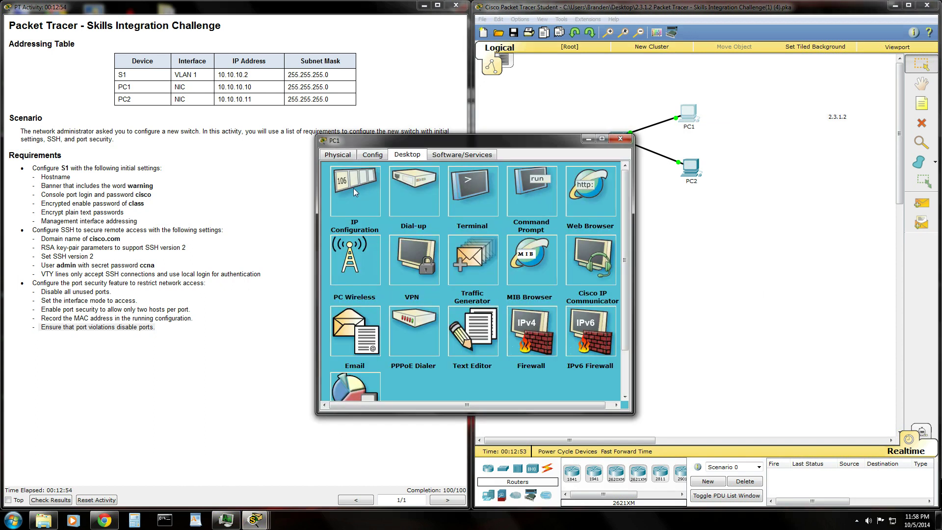
{"action": "left_click", "coordinate": [354, 187]}
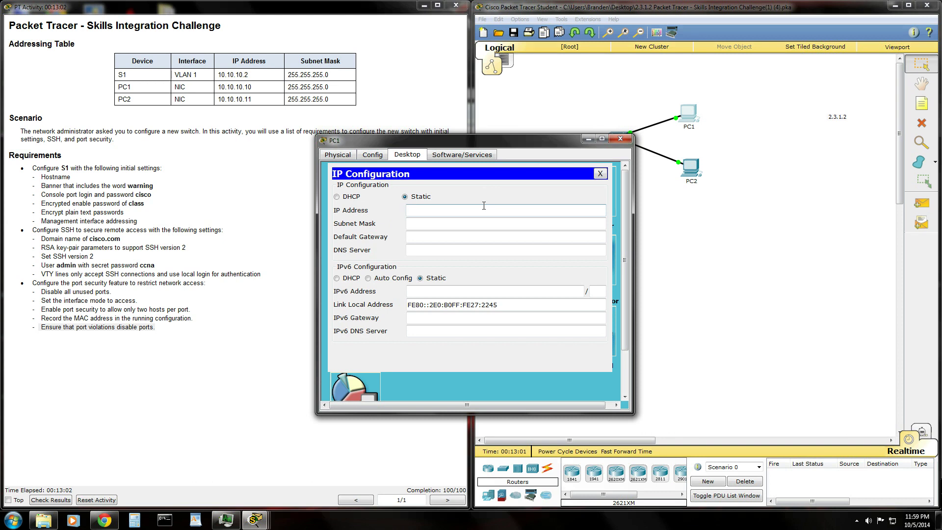
{"action": "type", "text": "0.10.10.10"}
{"action": "key", "text": "Tab"}
{"action": "type", "text": "255.255.255.0"}
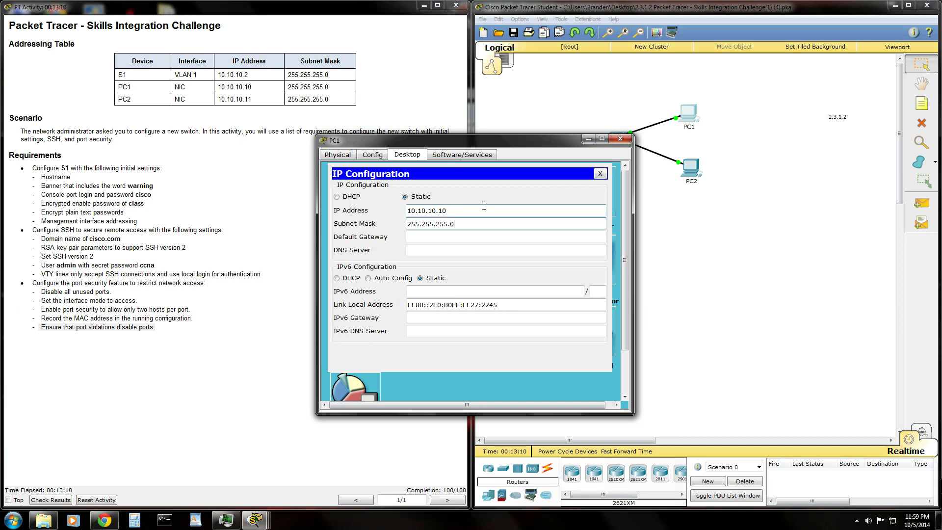
- Give PC2 static IP 10.10.10.11 with mask 255.255.255.0, correcting an invalid mask entry
{"action": "left_click", "coordinate": [625, 142]}
{"action": "left_click", "coordinate": [691, 168]}
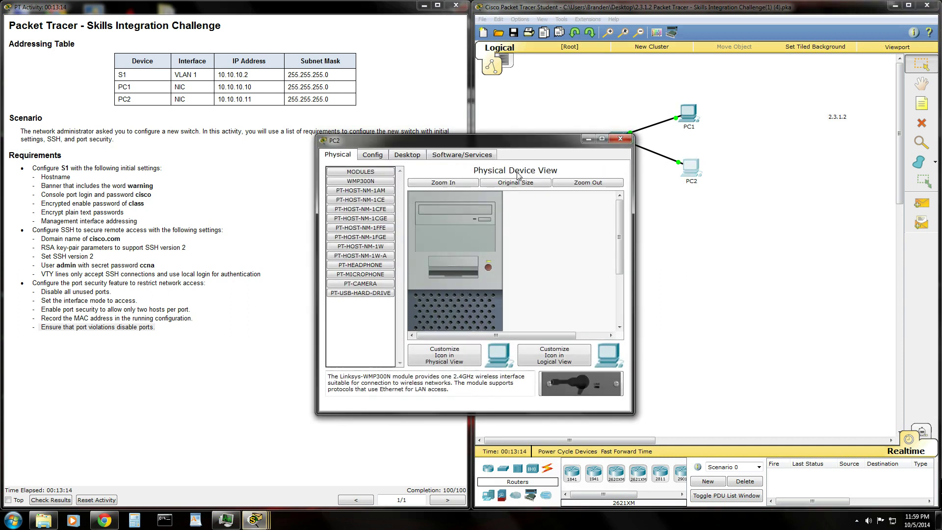
{"action": "left_click", "coordinate": [407, 156]}
{"action": "left_click", "coordinate": [367, 184]}
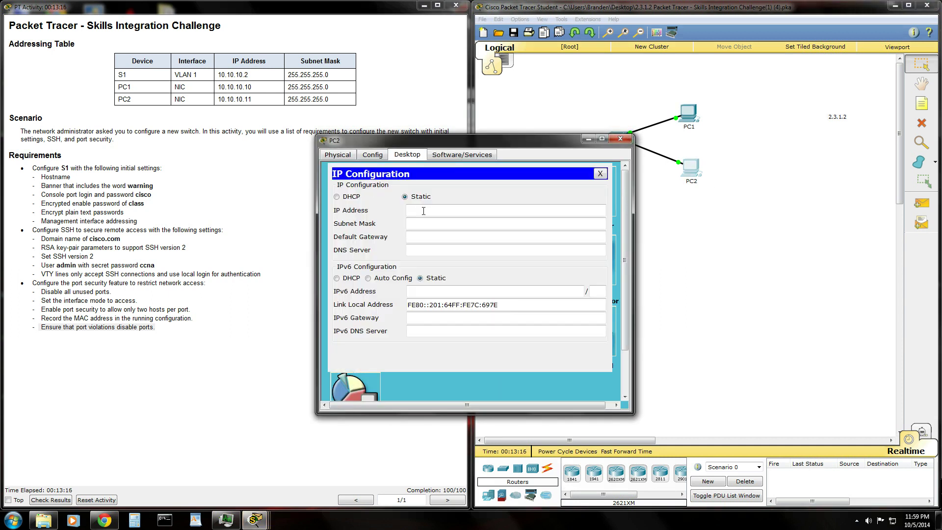
{"action": "type", "text": "10.10.10.11"}
{"action": "key", "text": "Tab"}
{"action": "type", "text": "25"}
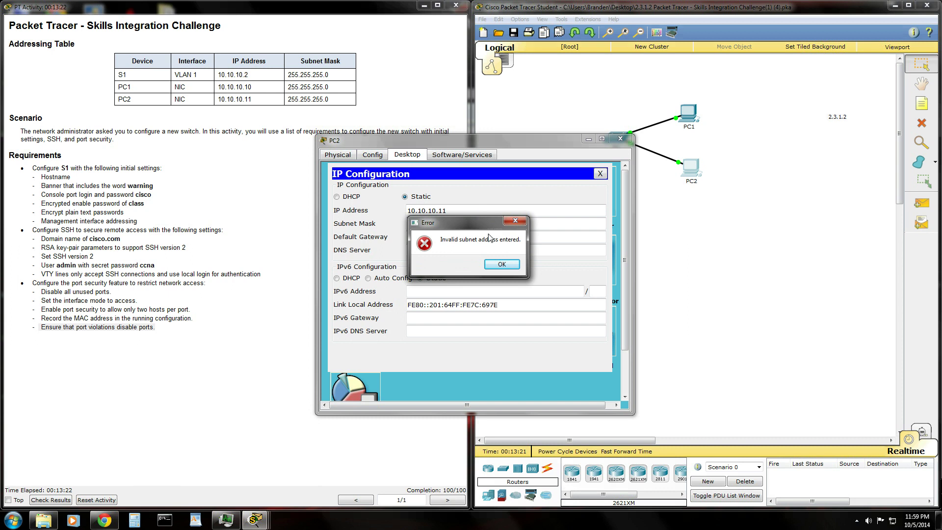
{"action": "left_click", "coordinate": [492, 266]}
{"action": "type", "text": "2"}
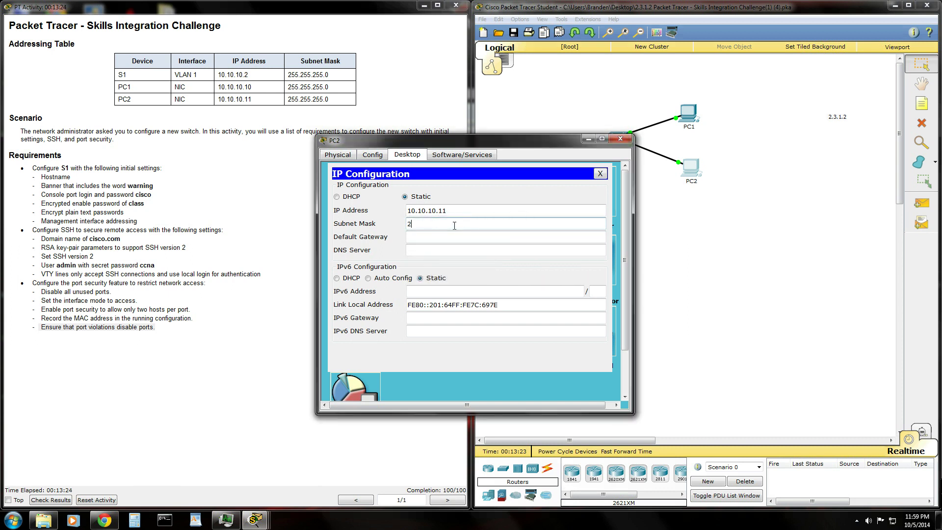
{"action": "type", "text": "55.255.255.0"}
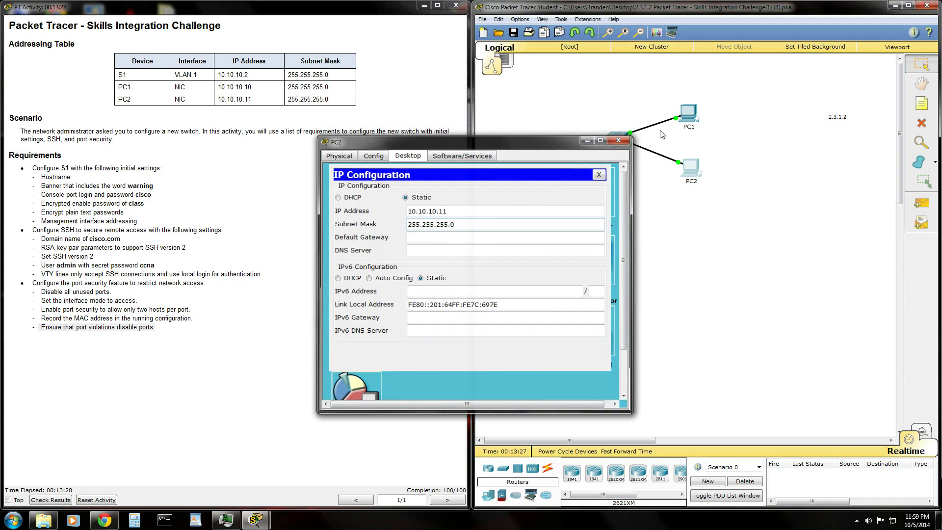
- Ping PC2 at 10.10.10.11 from PC1's Command Prompt
{"action": "left_click", "coordinate": [620, 139]}
{"action": "left_click", "coordinate": [689, 114]}
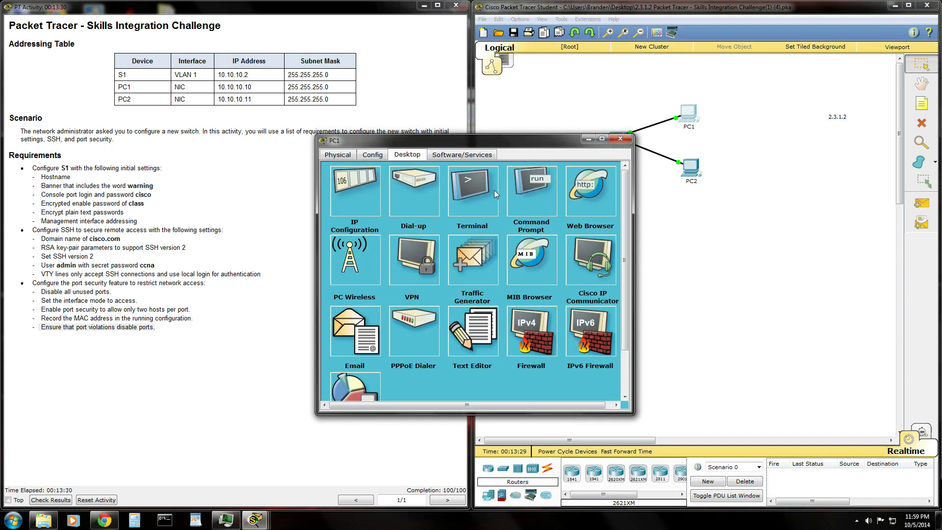
{"action": "left_click", "coordinate": [524, 192]}
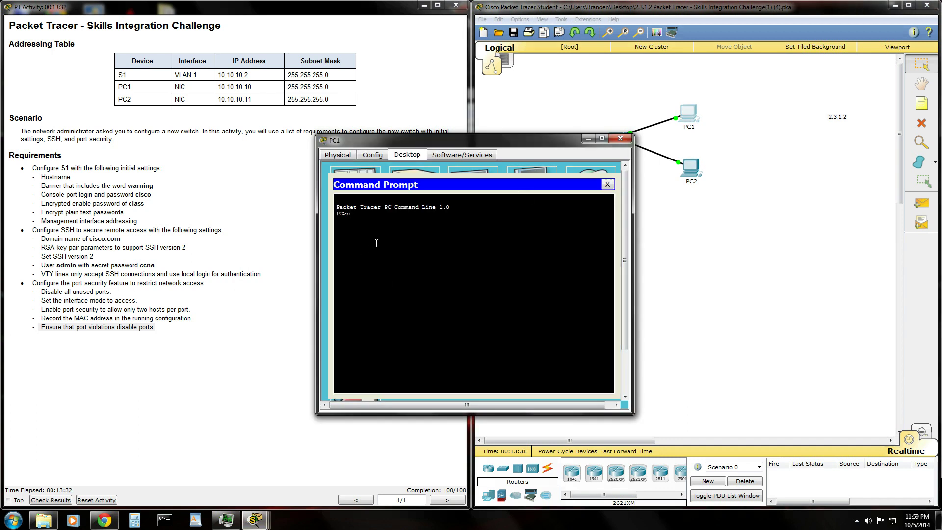
{"action": "type", "text": "ping 10.10.10.11"}
{"action": "key", "text": "Return"}
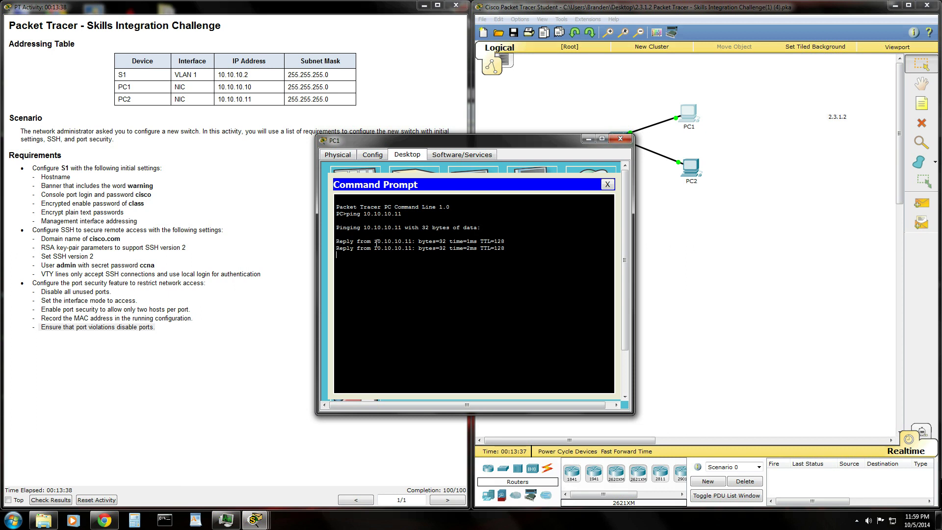
- Ping PC1 at 10.10.10.10 from PC2's Command Prompt
{"action": "left_click", "coordinate": [620, 139]}
{"action": "left_click", "coordinate": [691, 170]}
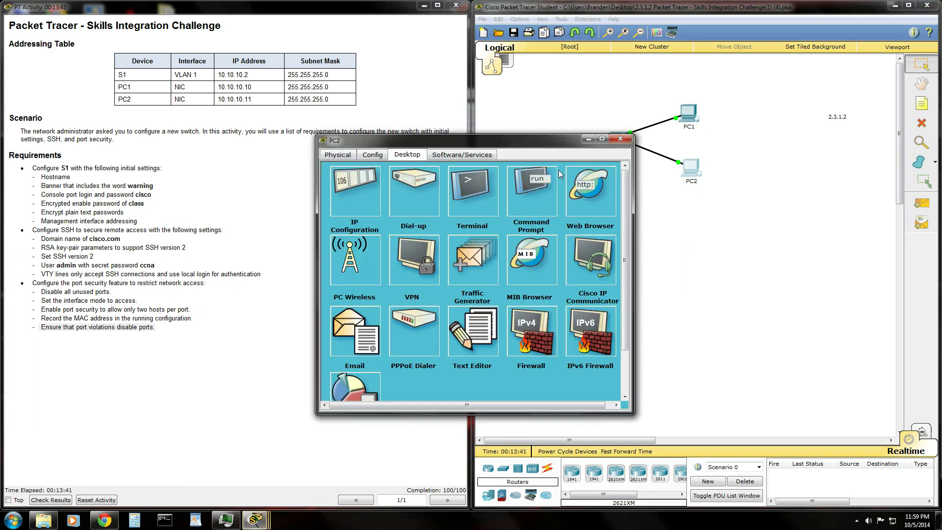
{"action": "left_click", "coordinate": [521, 192]}
{"action": "type", "text": "pin"}
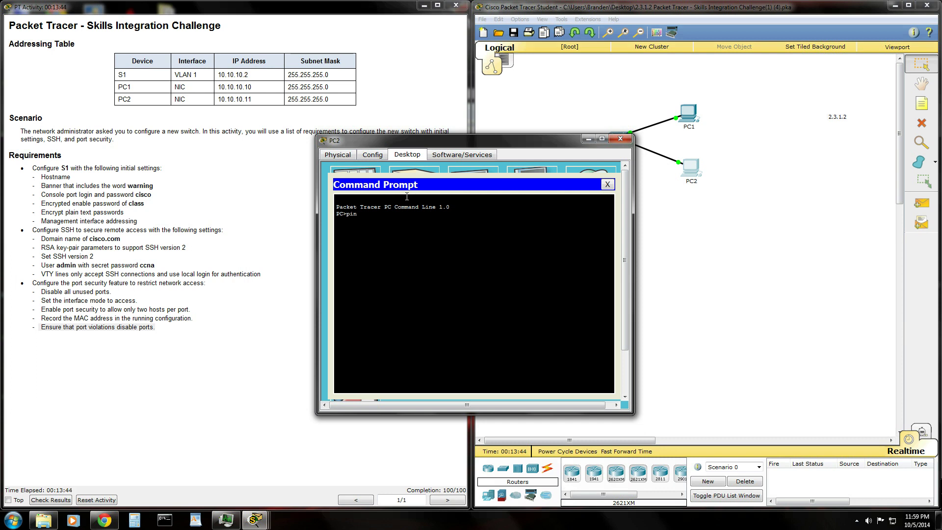
{"action": "type", "text": "g 10.10.10.10"}
{"action": "key", "text": "Return"}
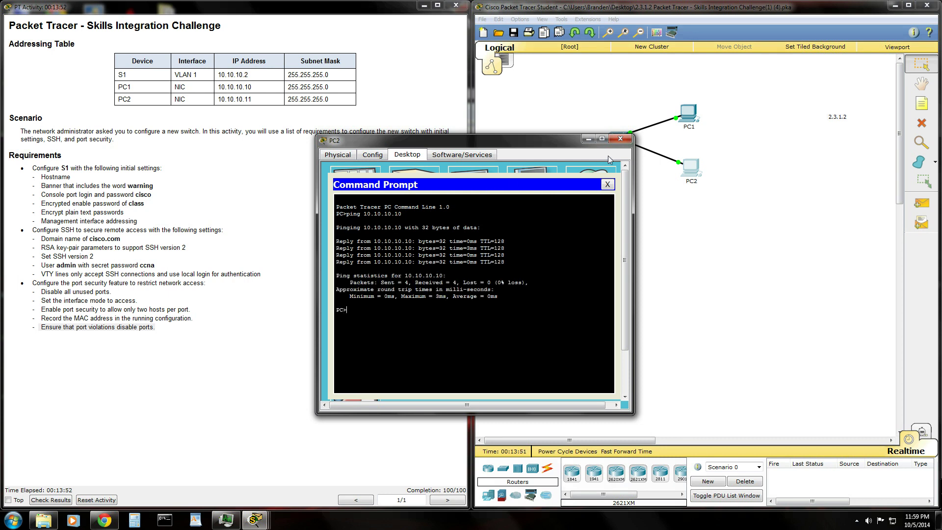
- Return S1 to privileged mode with 'end' and run 'show mac-address-table'
{"action": "left_click", "coordinate": [620, 139]}
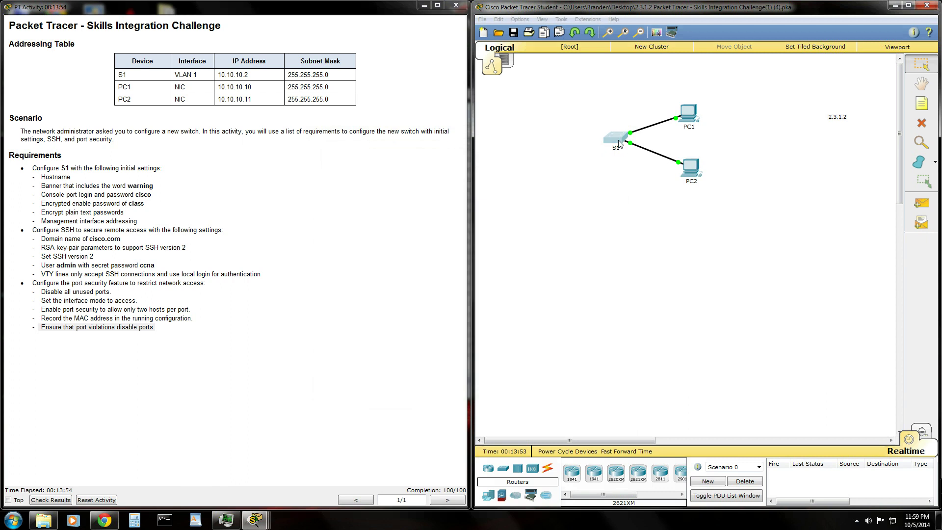
{"action": "left_click", "coordinate": [617, 142]}
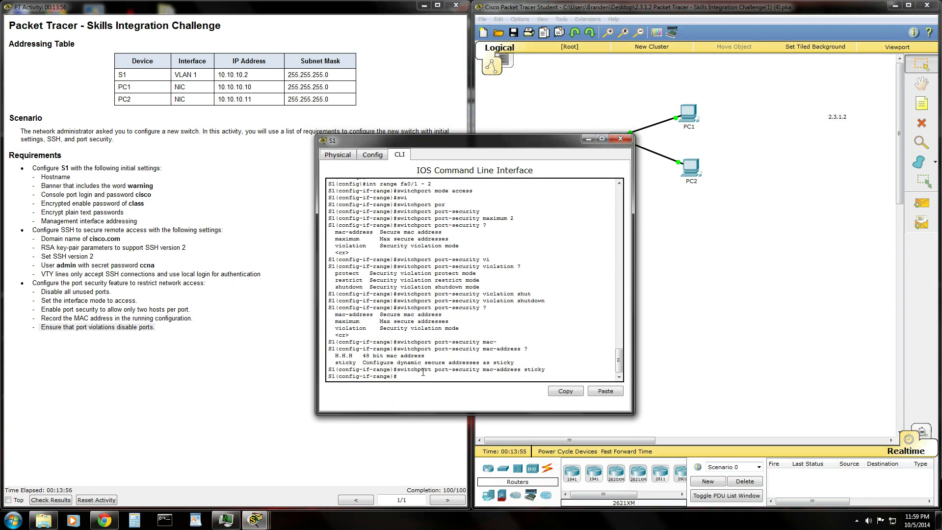
{"action": "key", "text": "Return"}
{"action": "key", "text": "Return"}
{"action": "key", "text": "Return"}
{"action": "key", "text": "Return"}
{"action": "key", "text": "Return"}
{"action": "type", "text": "end"}
{"action": "key", "text": "Return"}
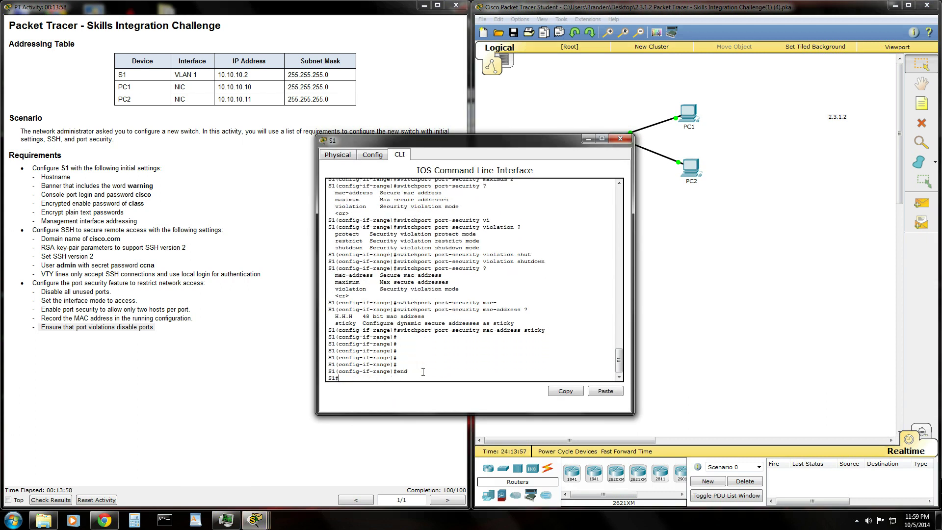
{"action": "key", "text": "Return"}
{"action": "key", "text": "Return"}
{"action": "key", "text": "Return"}
{"action": "key", "text": "Return"}
{"action": "key", "text": "Return"}
{"action": "key", "text": "Return"}
{"action": "key", "text": "Return"}
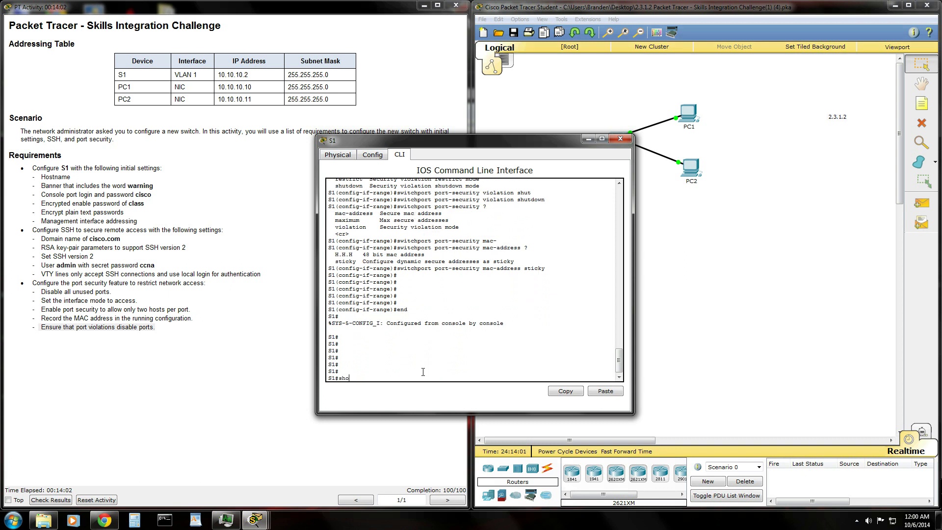
{"action": "type", "text": "show ma"}
{"action": "key", "text": "Tab"}
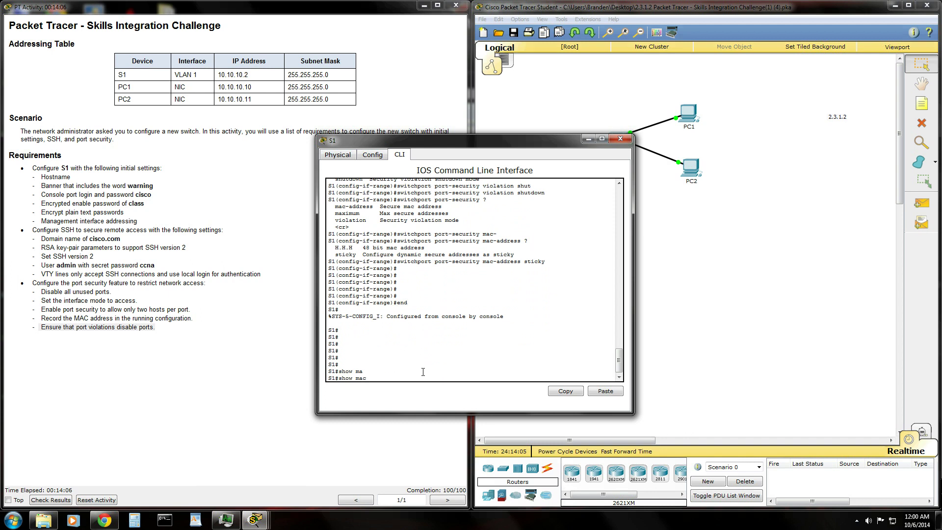
{"action": "type", "text": "c-"}
{"action": "key", "text": "Tab"}
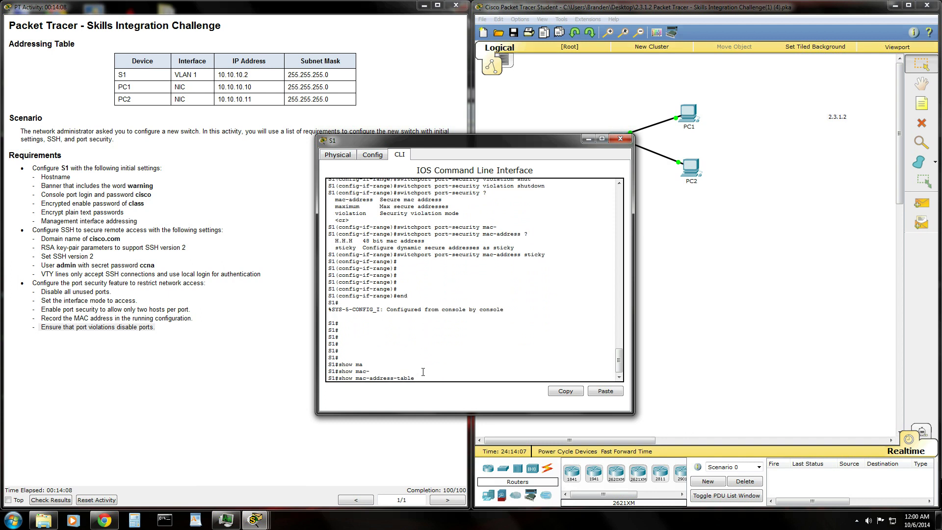
{"action": "key", "text": "Return"}
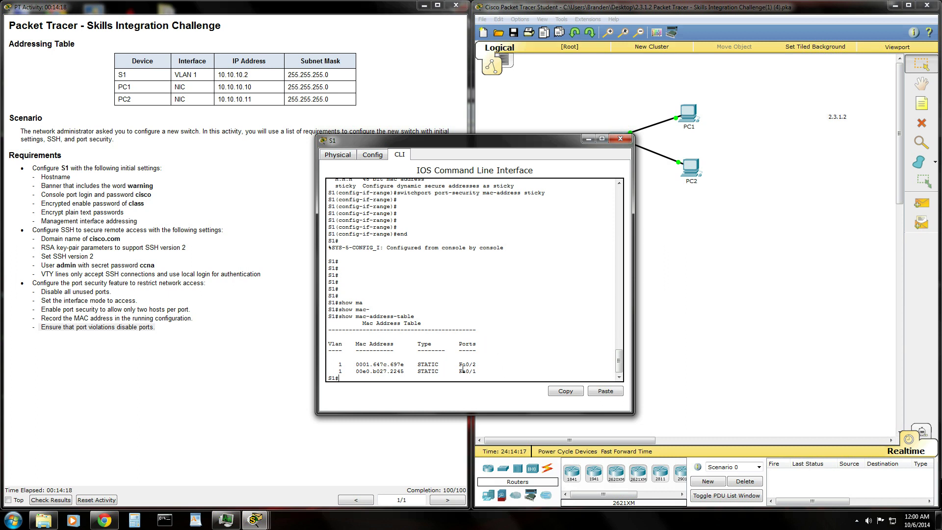
- Delete the S1–PC2 link and move the PC1 cable end onto PC2's FastEthernet0
{"action": "left_click_drag", "start_coordinate": [589, 143], "coordinate": [561, 157]}
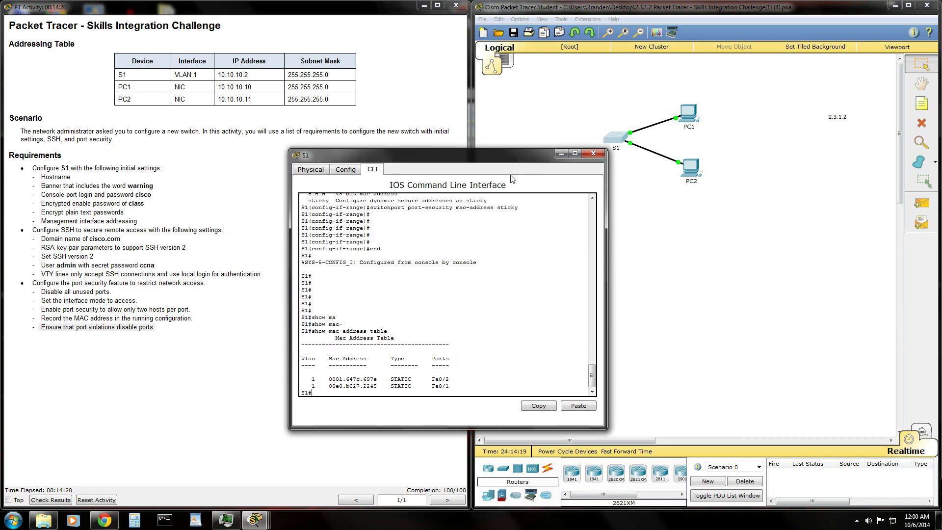
{"action": "left_click_drag", "start_coordinate": [512, 178], "coordinate": [477, 206]}
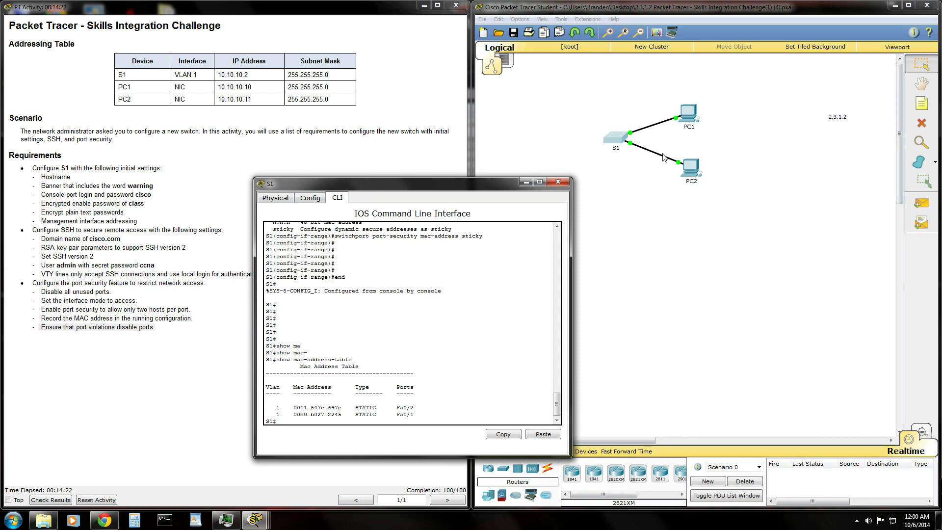
{"action": "left_click", "coordinate": [920, 123]}
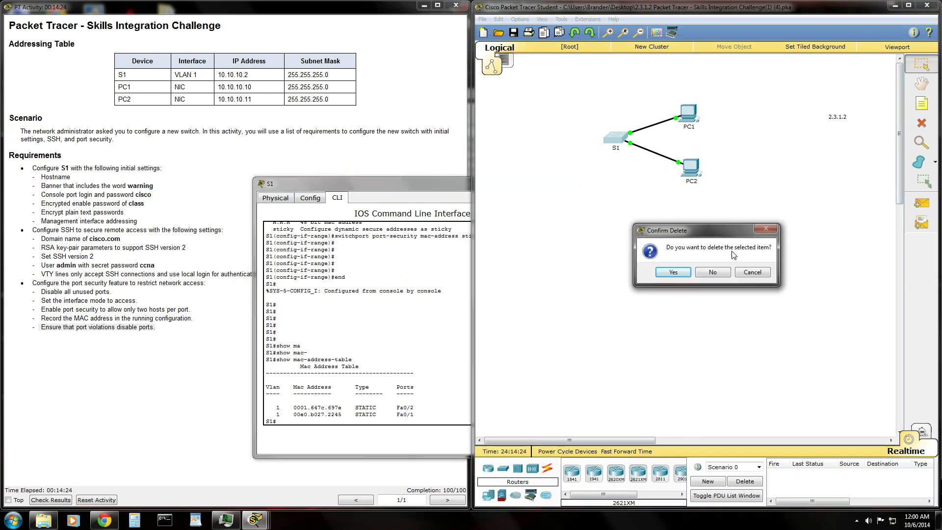
{"action": "left_click", "coordinate": [673, 272]}
{"action": "left_click", "coordinate": [661, 154]}
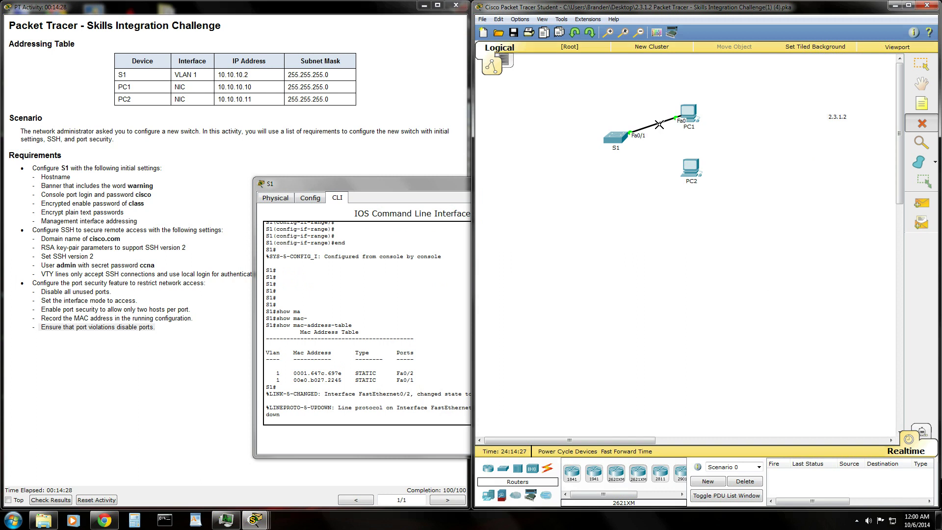
{"action": "left_click", "coordinate": [921, 64]}
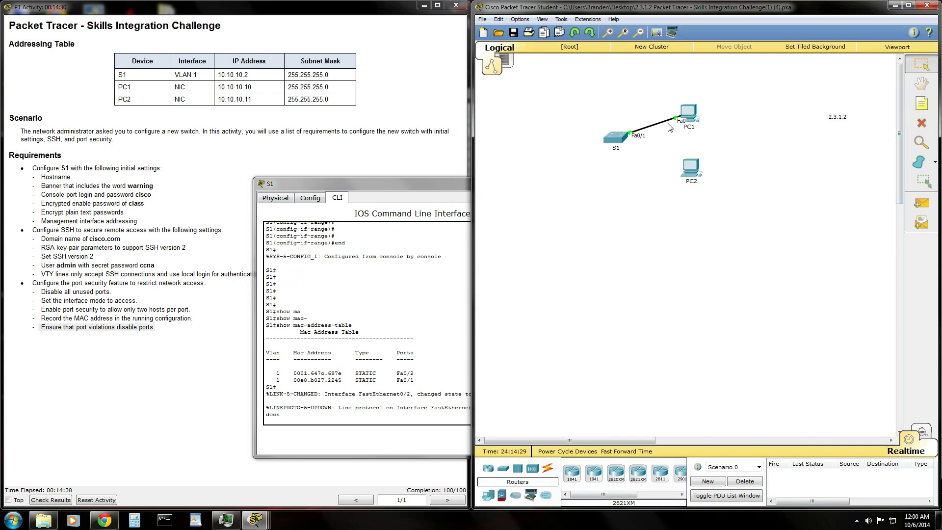
{"action": "left_click_drag", "start_coordinate": [676, 119], "coordinate": [694, 170]}
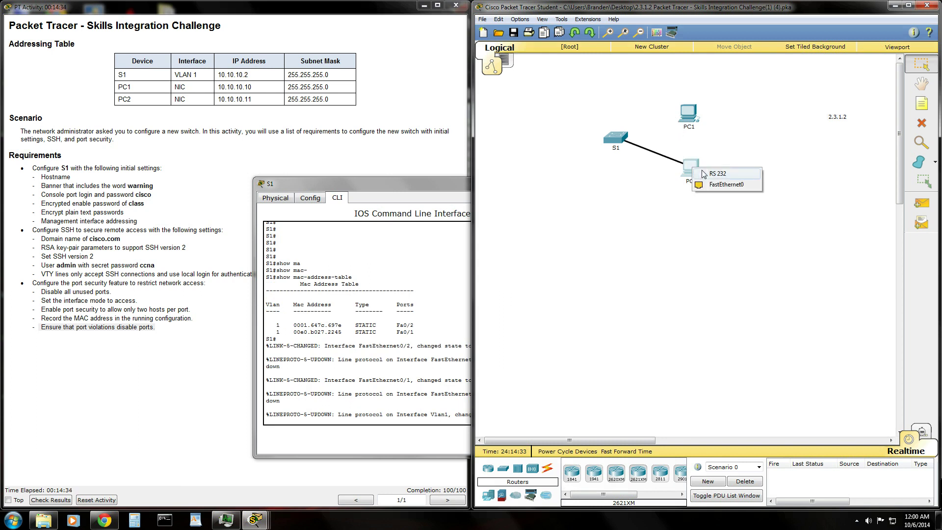
{"action": "left_click", "coordinate": [725, 184]}
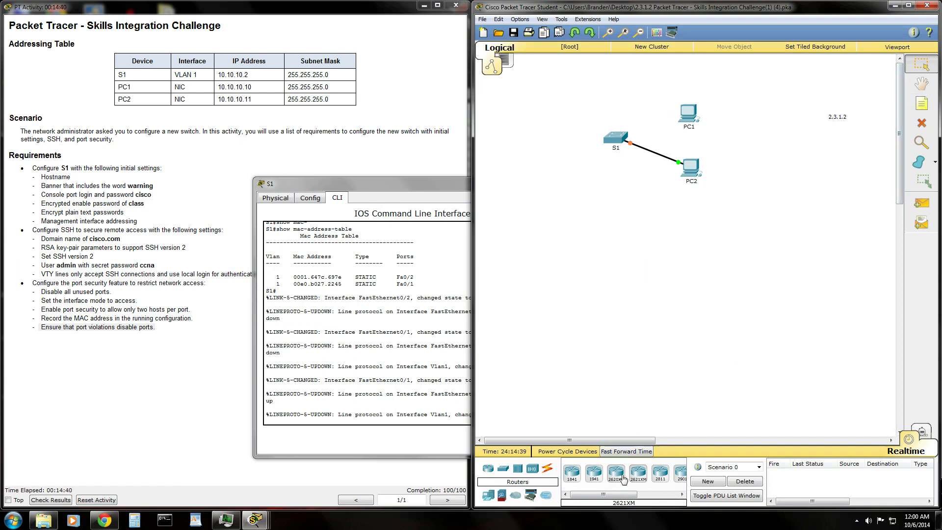
- Run a Copper Straight-Through cable from PC1's FastEthernet0 to S1's port list
{"action": "left_click", "coordinate": [548, 469]}
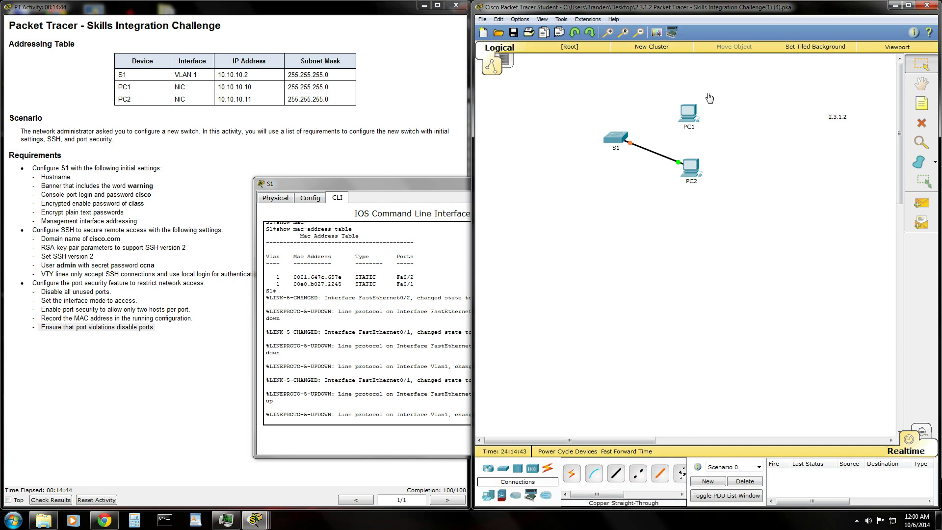
{"action": "left_click", "coordinate": [687, 115]}
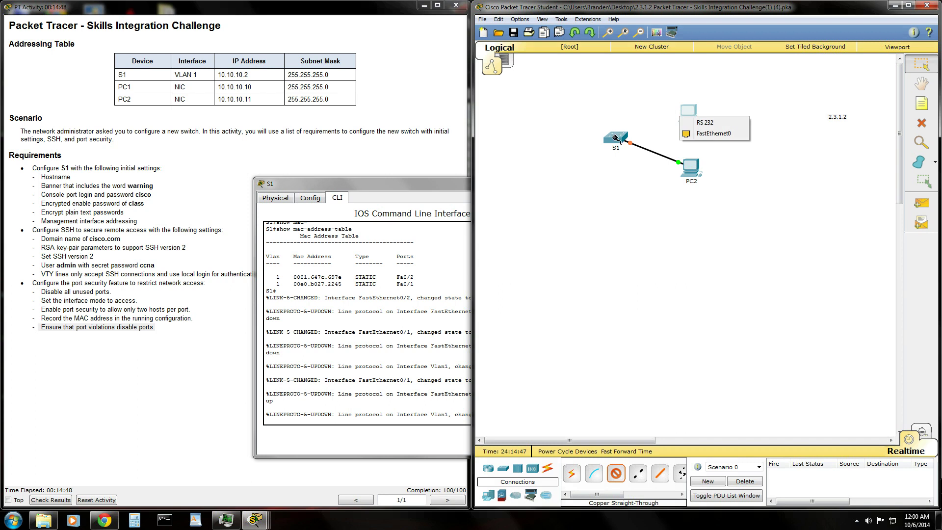
{"action": "left_click", "coordinate": [714, 133]}
{"action": "left_click", "coordinate": [620, 139]}
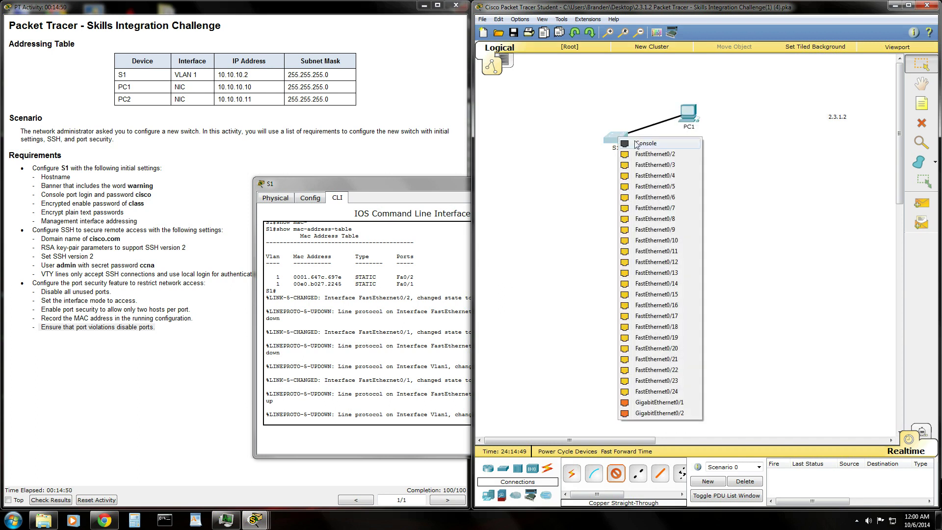
- Connect PC1's cable to S1's FastEthernet0/2, then close the PC1 and S1 windows
{"action": "left_click", "coordinate": [661, 152]}
{"action": "left_click", "coordinate": [694, 117]}
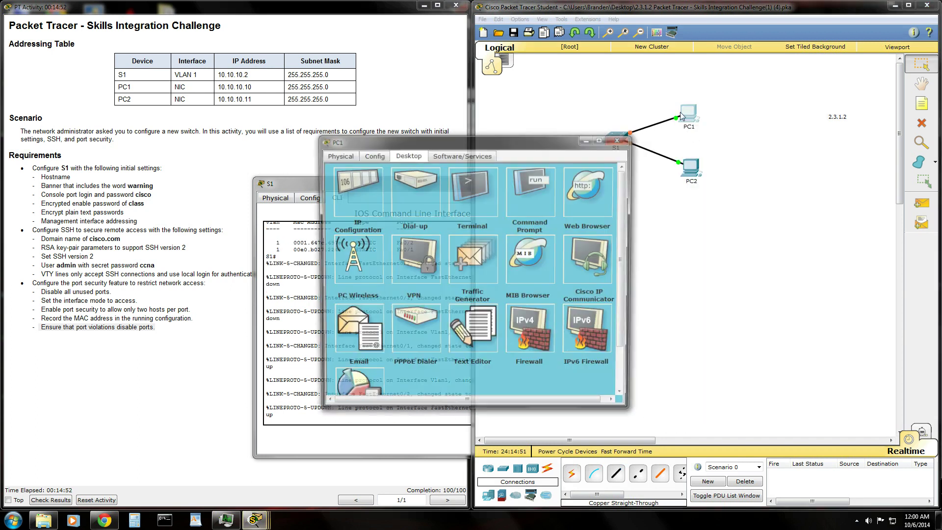
{"action": "left_click_drag", "start_coordinate": [518, 144], "coordinate": [451, 169]}
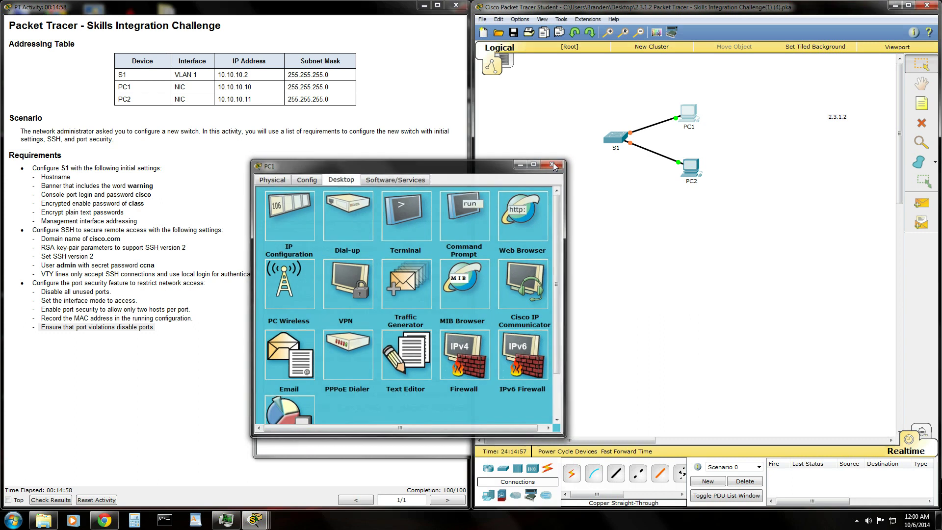
{"action": "left_click", "coordinate": [553, 162]}
{"action": "left_click", "coordinate": [440, 183]}
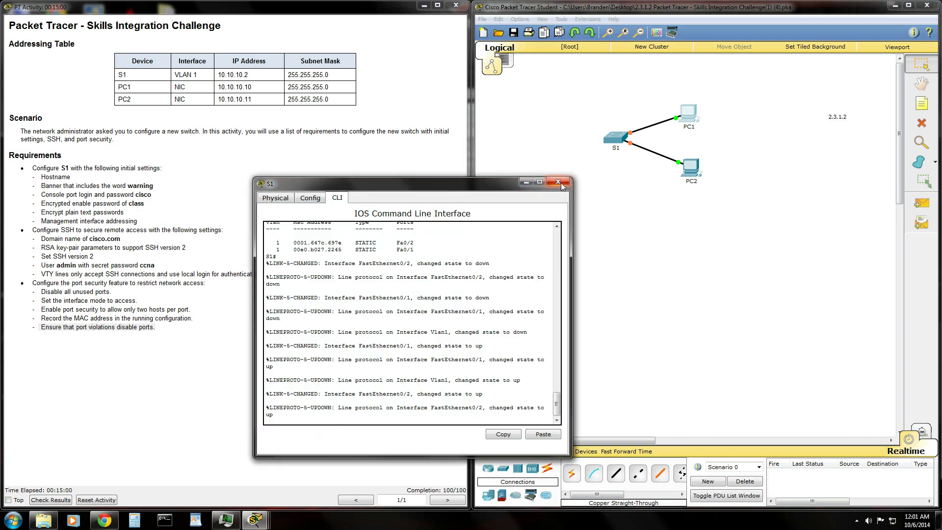
{"action": "left_click", "coordinate": [561, 182]}
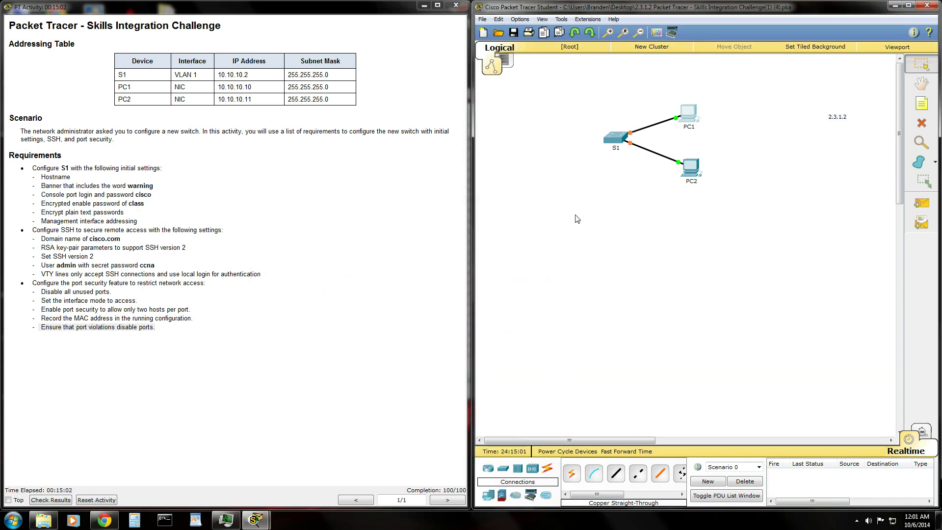